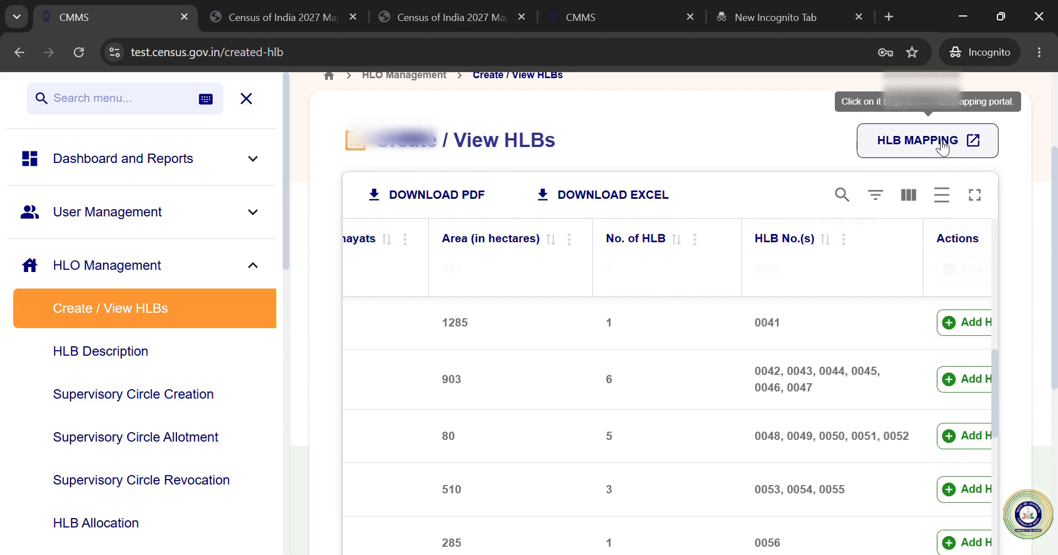
{"action": "left_click", "coordinate": [207, 17]}
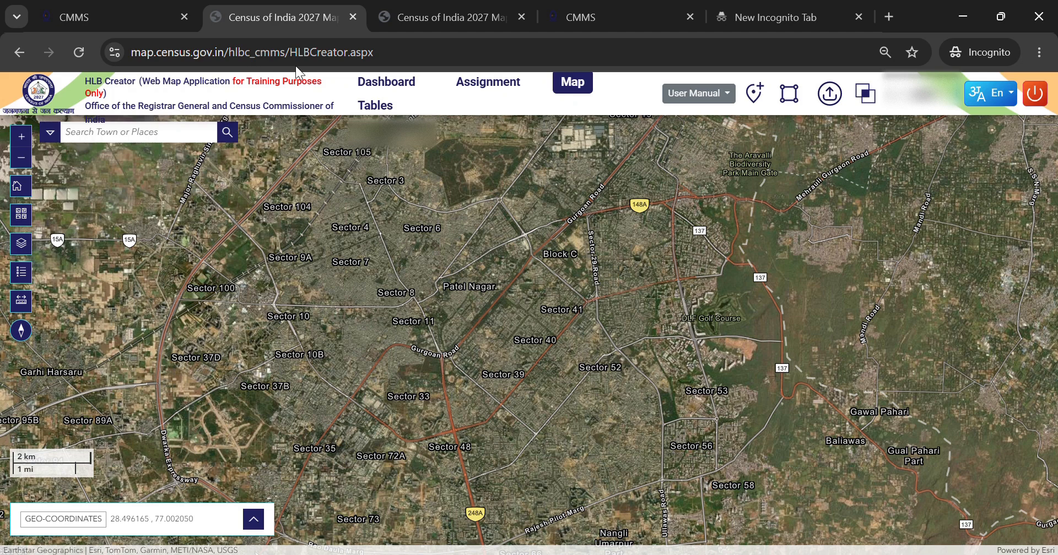
{"action": "left_click", "coordinate": [518, 11]}
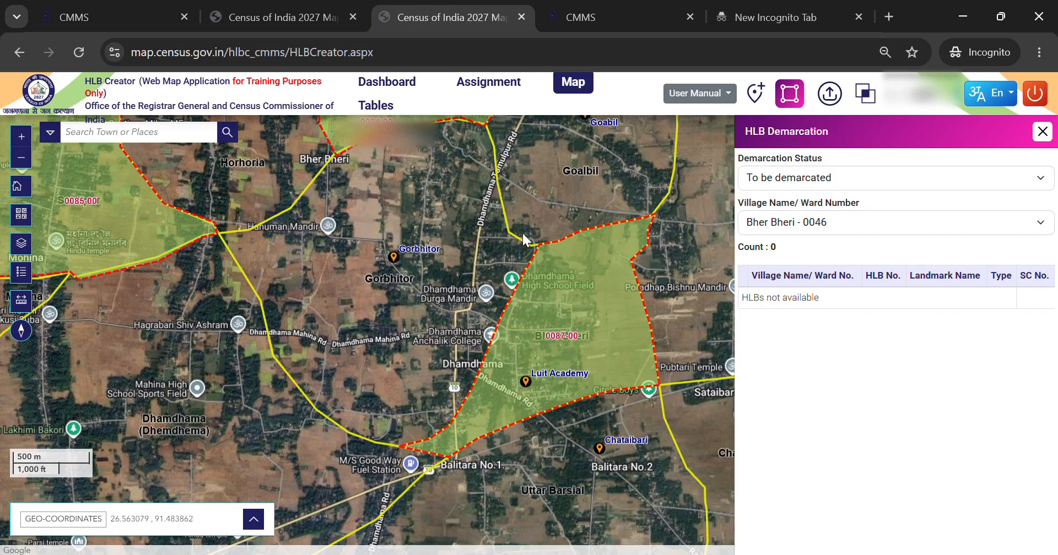
{"action": "left_click", "coordinate": [138, 14]}
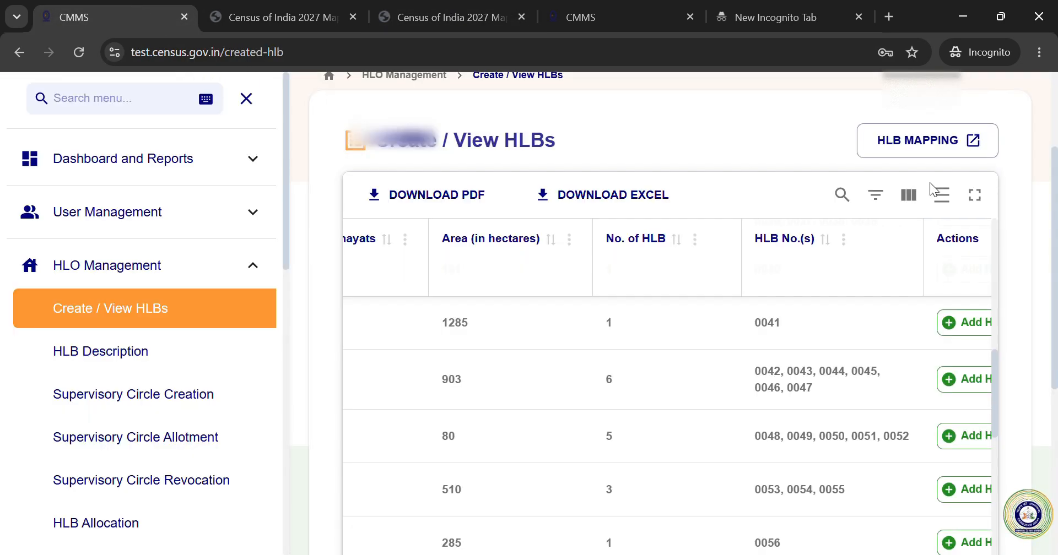
- Open the HLB Mapping application from the Create / View HLBs page, confirm, and sign in with the one-time password
{"action": "left_click", "coordinate": [956, 142]}
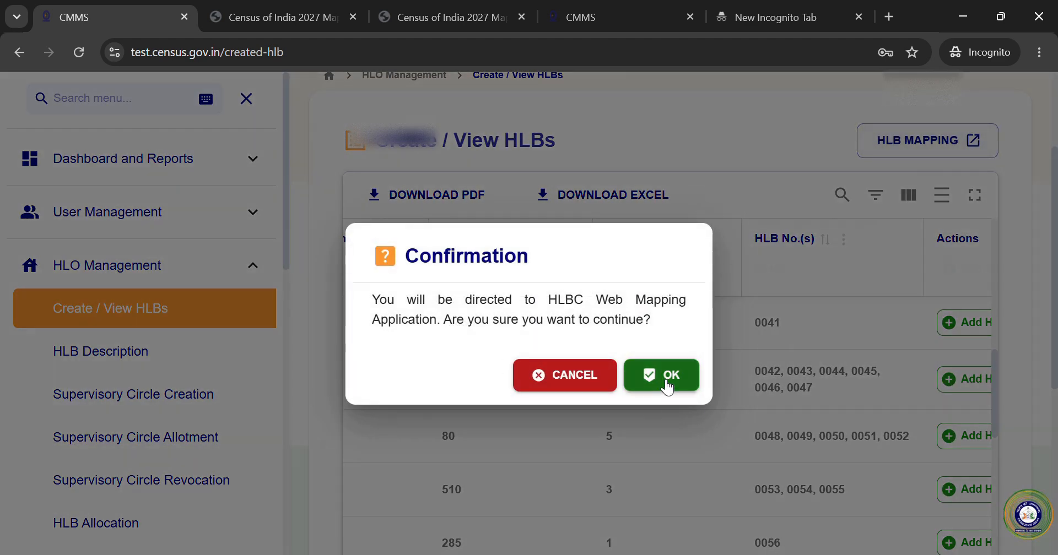
{"action": "left_click", "coordinate": [663, 378]}
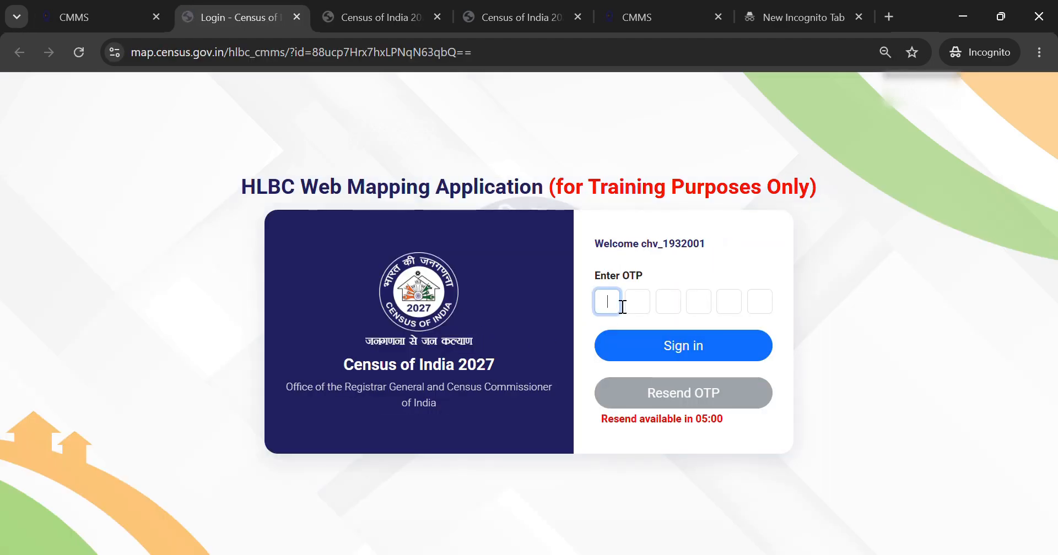
{"action": "type", "text": "123456"}
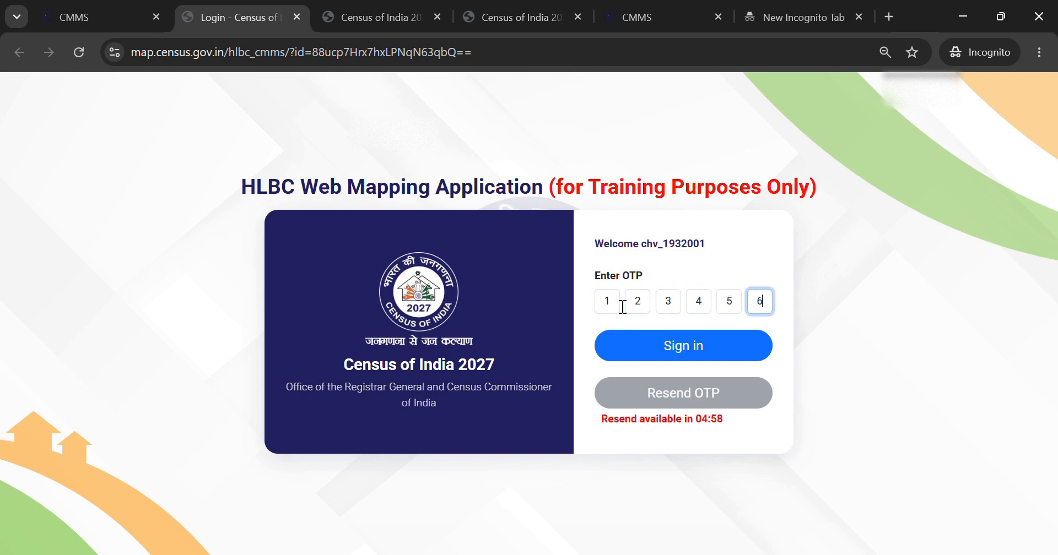
{"action": "left_click", "coordinate": [628, 346]}
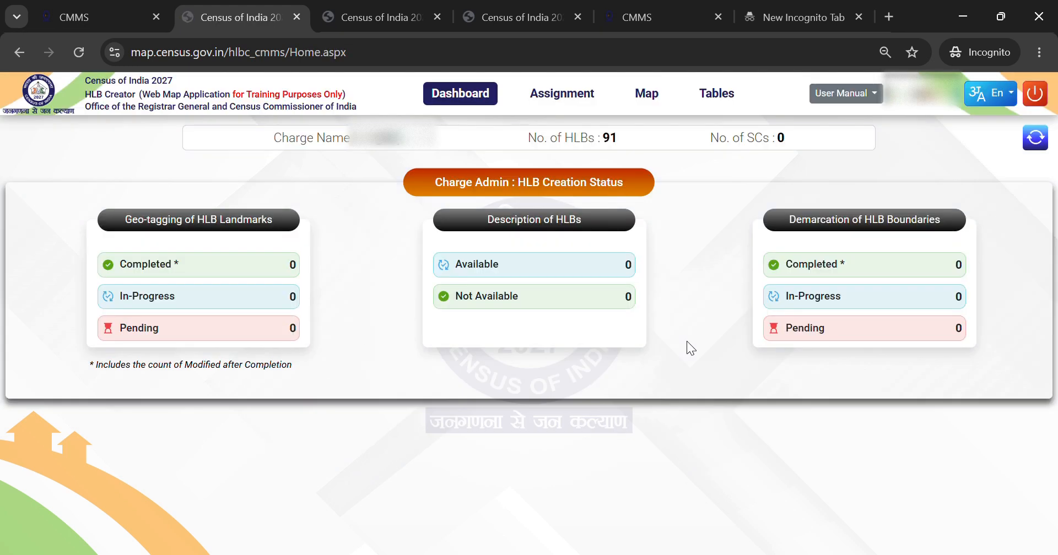
- Close the two older map tabs and open the Map page of the HLB Creator
{"action": "left_click", "coordinate": [437, 17]}
{"action": "left_click", "coordinate": [437, 17]}
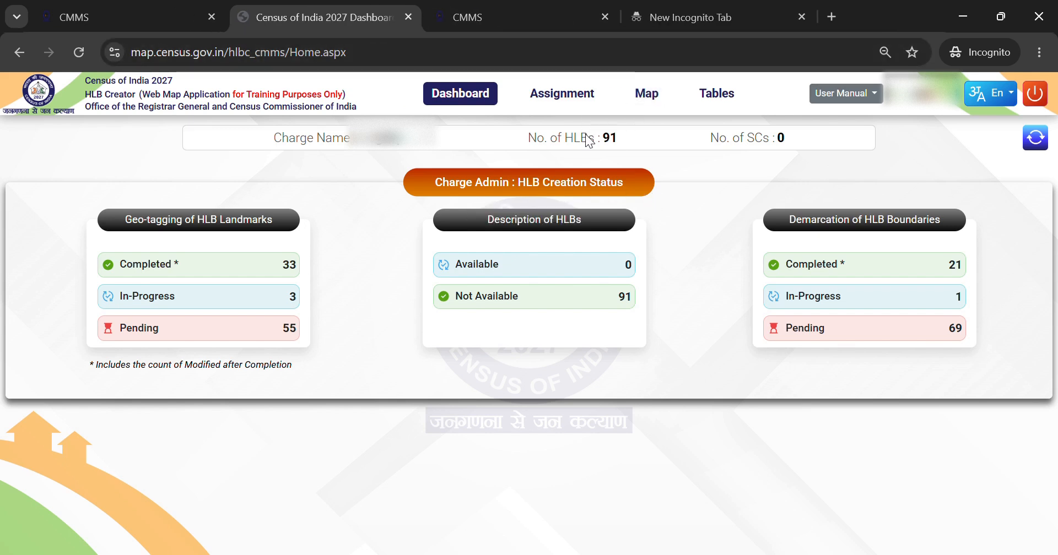
{"action": "left_click", "coordinate": [647, 95]}
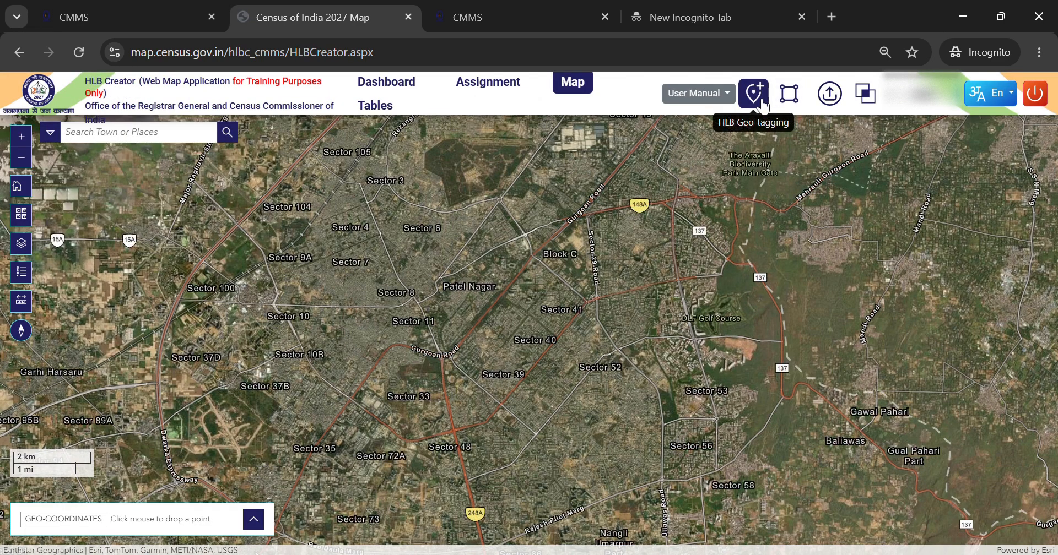
- Open HLB Geo-tagging and filter the list by status To be geo-tagged and village Sameridar - 0030
{"action": "left_click", "coordinate": [754, 93]}
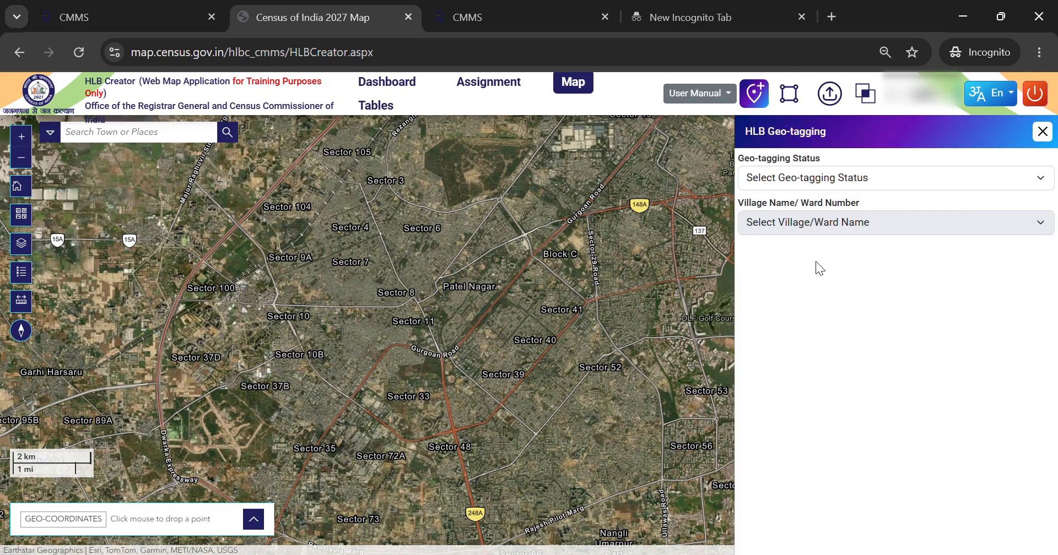
{"action": "left_click", "coordinate": [815, 261]}
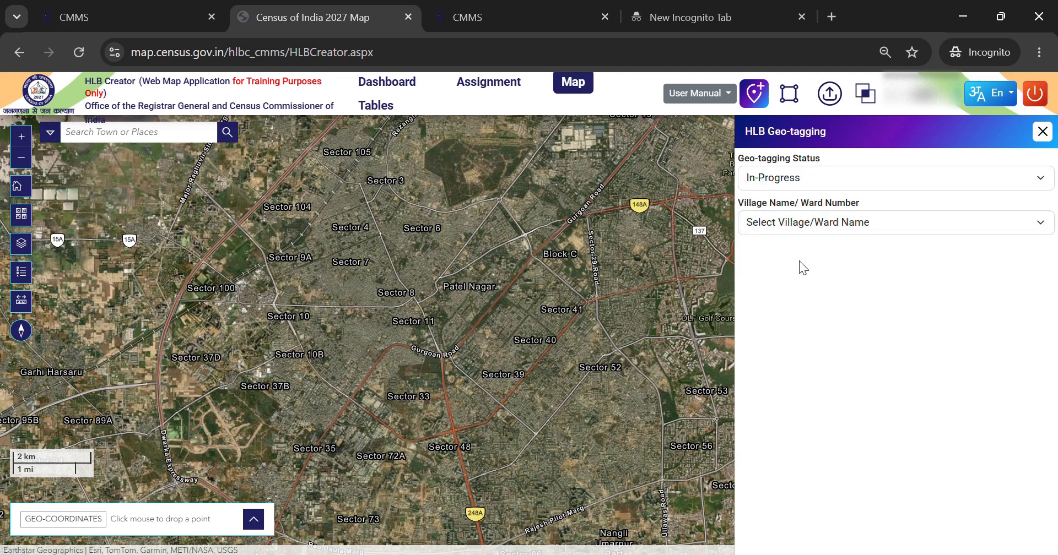
{"action": "left_click", "coordinate": [792, 184]}
{"action": "left_click", "coordinate": [795, 240]}
{"action": "left_click", "coordinate": [819, 444]}
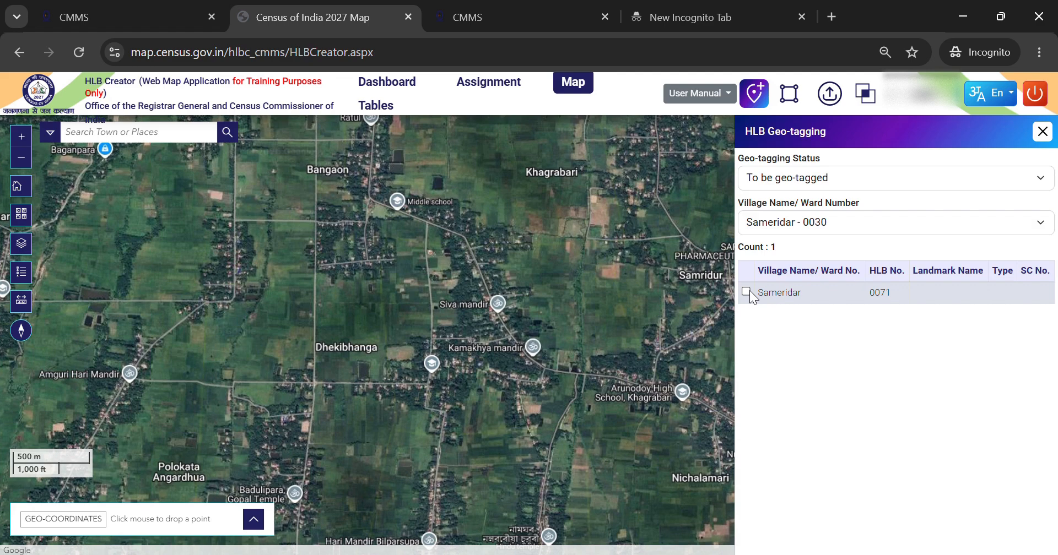
- Select HLB 0071 and drop its landmark point on Siva mandir on the map
{"action": "left_click", "coordinate": [747, 292]}
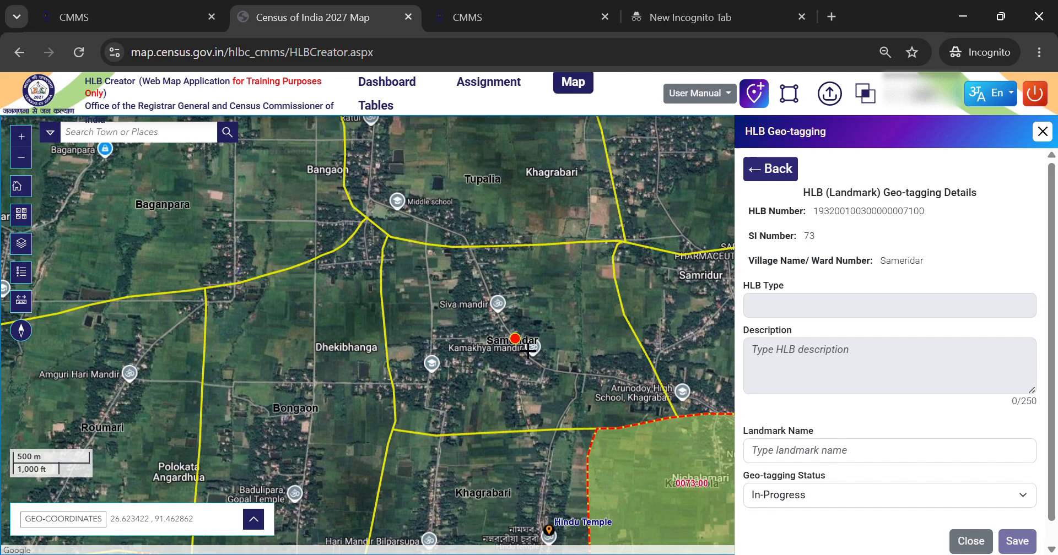
{"action": "scroll", "coordinate": [514, 338], "scroll_direction": "up", "scroll_amount": 1}
{"action": "left_click", "coordinate": [479, 279]}
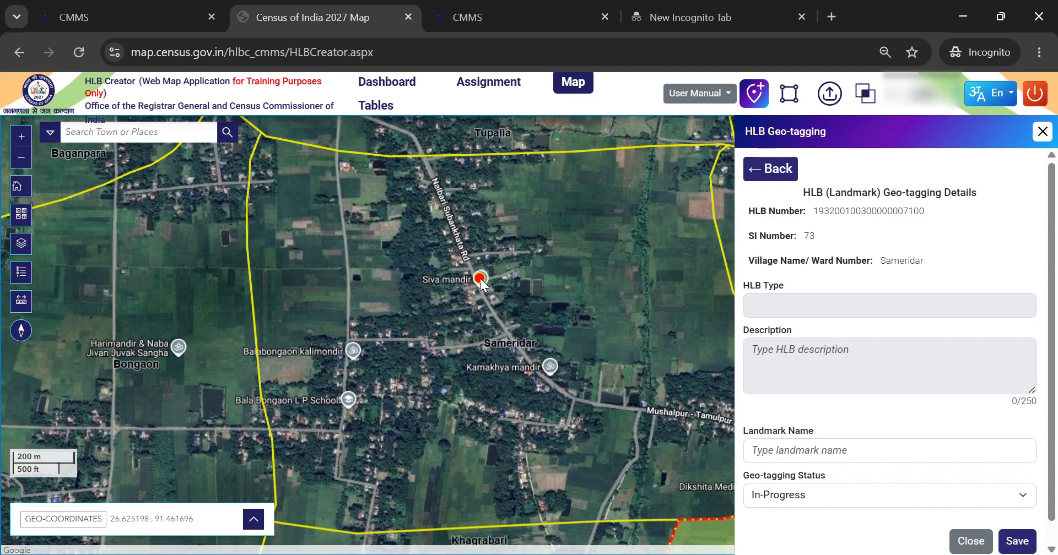
{"action": "left_click", "coordinate": [529, 350]}
- Name the landmark Siva Mandir, choose its geo-tagging status, and save the geo-tag
{"action": "left_click", "coordinate": [800, 458]}
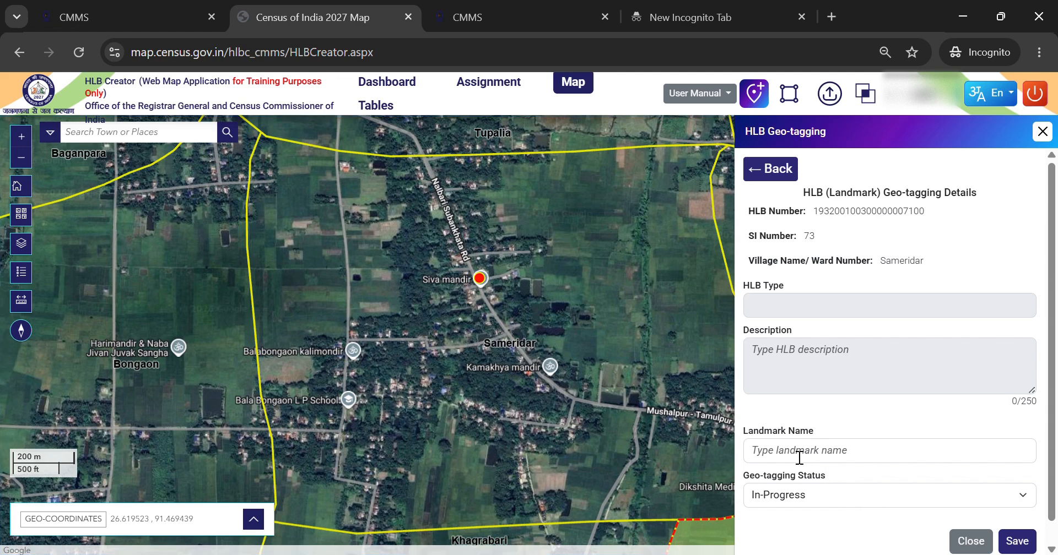
{"action": "type", "text": "Siva Mandir"}
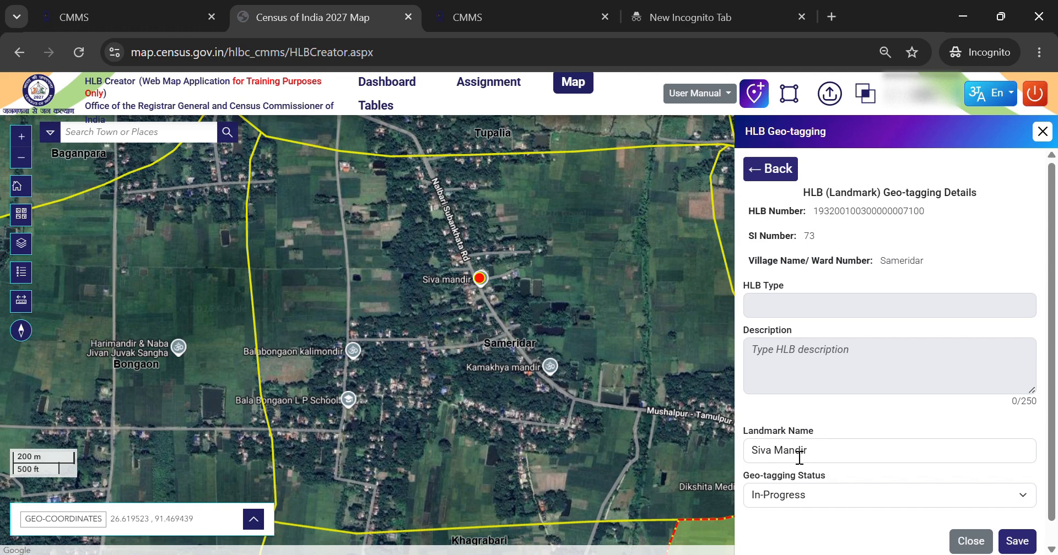
{"action": "left_click", "coordinate": [804, 499]}
{"action": "left_click", "coordinate": [806, 482]}
{"action": "left_click", "coordinate": [1027, 548]}
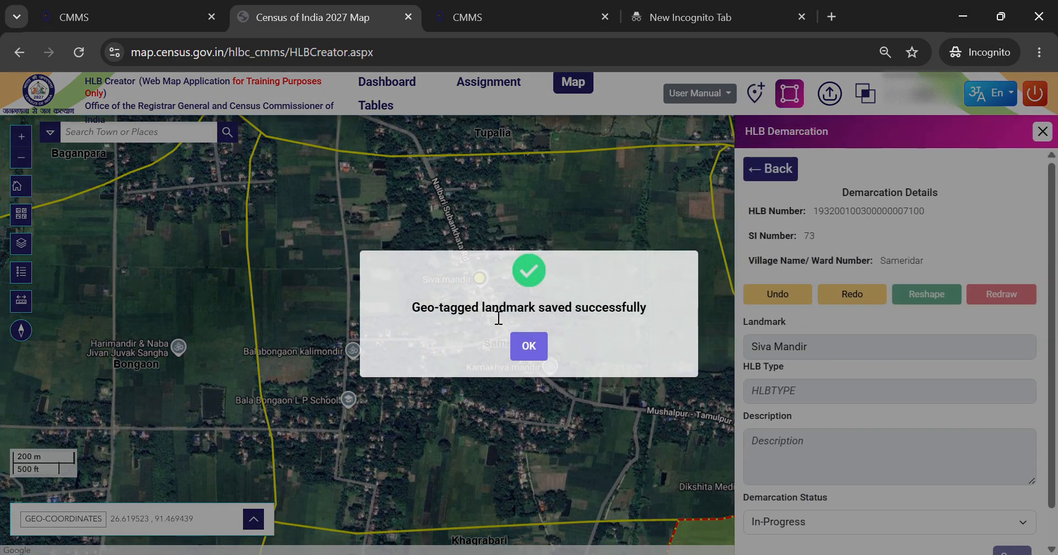
{"action": "left_click", "coordinate": [532, 356]}
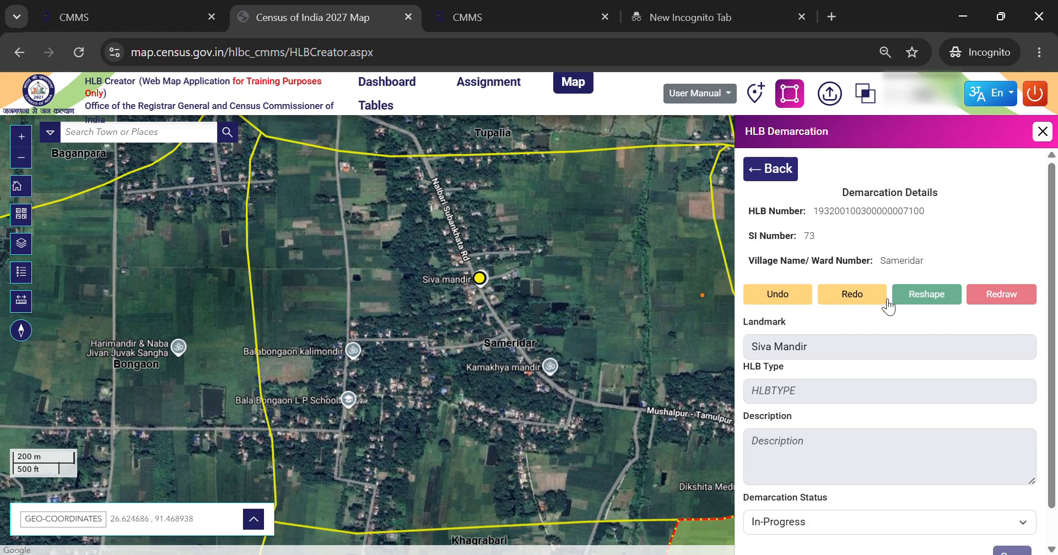
- Go back to HLB Demarcation and filter the list by village Sameridar - 0030
{"action": "scroll", "coordinate": [948, 259], "scroll_direction": "down", "scroll_amount": 1}
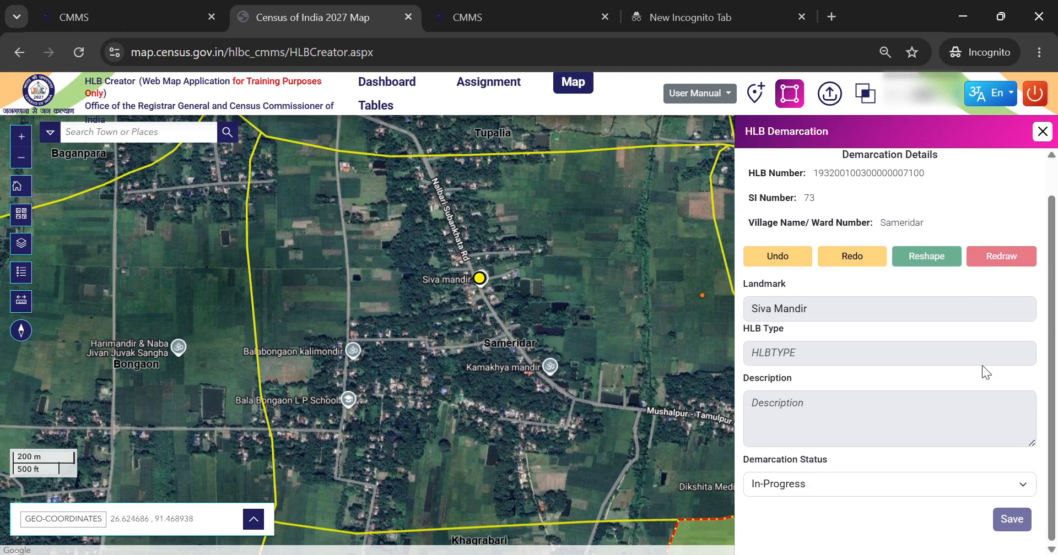
{"action": "scroll", "coordinate": [753, 234], "scroll_direction": "up", "scroll_amount": 1}
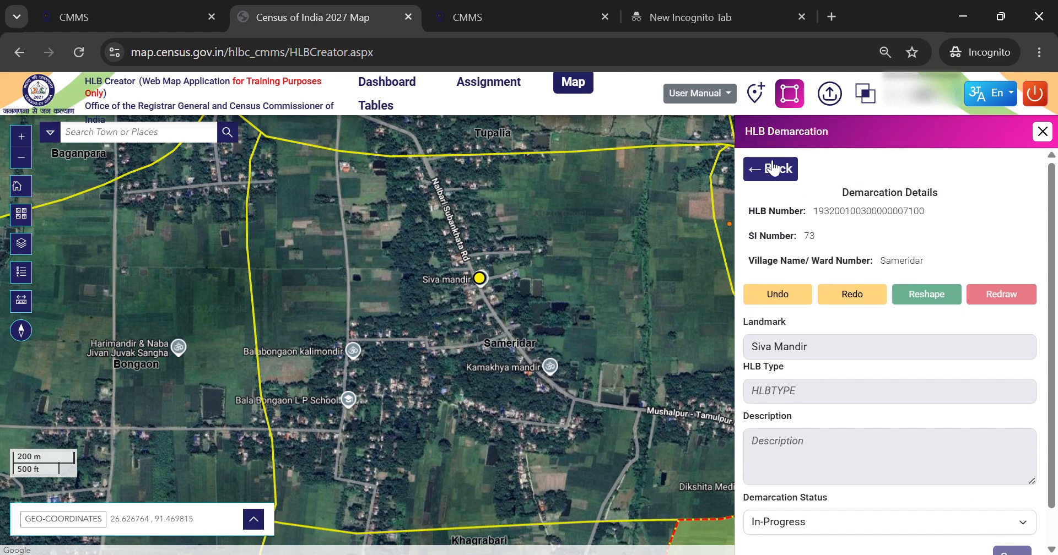
{"action": "left_click", "coordinate": [780, 176]}
{"action": "left_click", "coordinate": [789, 93]}
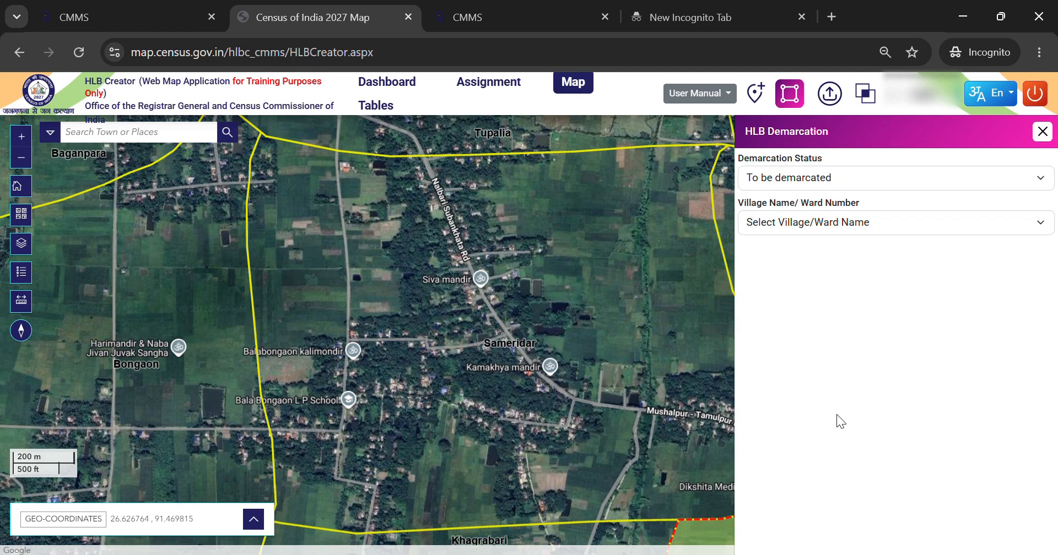
{"action": "left_click", "coordinate": [805, 386]}
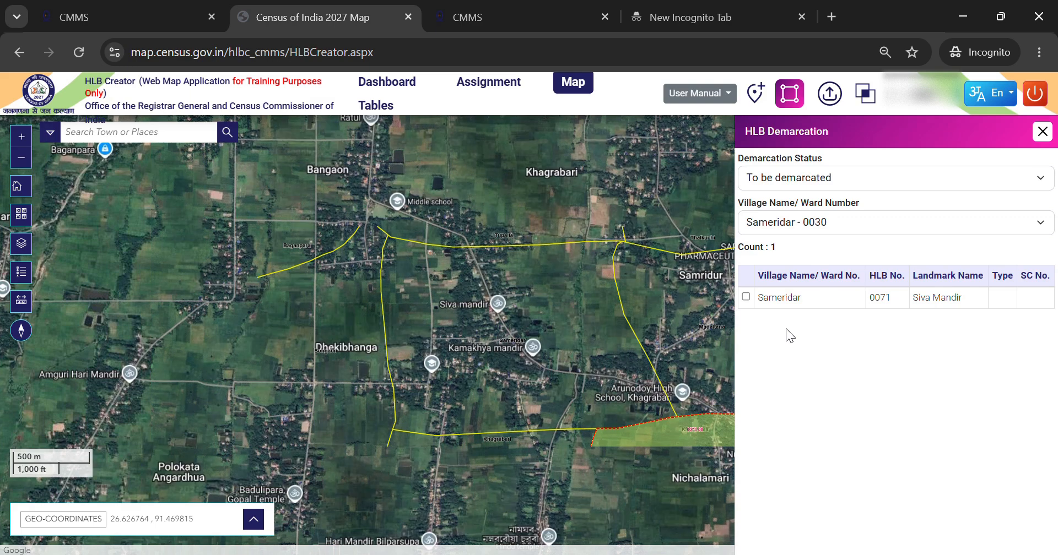
- Select HLB 0071 and redraw its boundary as a polygon enclosing Siva Mandir north of Sameridar
{"action": "left_click", "coordinate": [746, 298]}
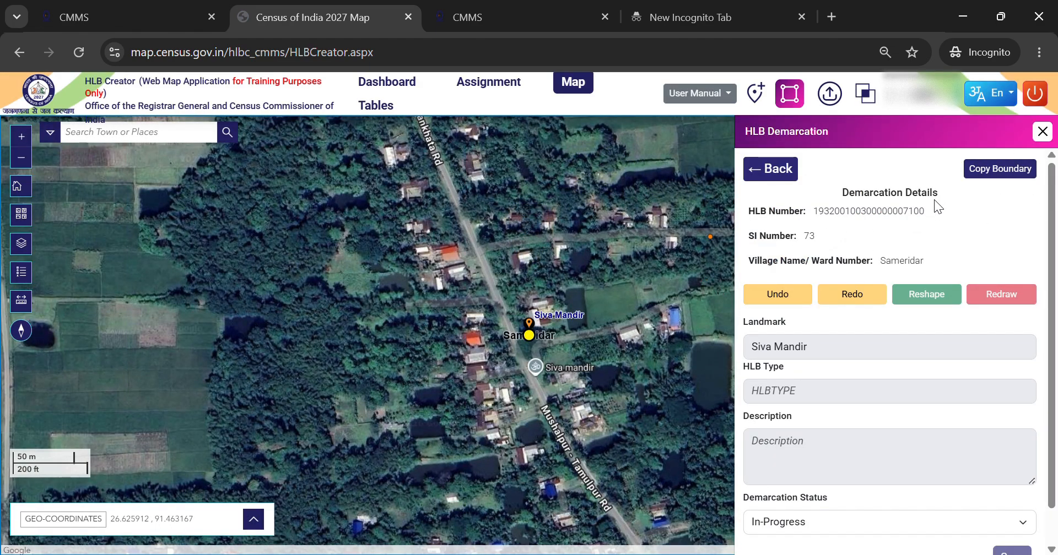
{"action": "scroll", "coordinate": [639, 303], "scroll_direction": "down", "scroll_amount": 1}
{"action": "mouse_move", "coordinate": [609, 268]}
{"action": "left_mouse_down"}
{"action": "mouse_move", "coordinate": [534, 263]}
{"action": "mouse_move", "coordinate": [491, 238]}
{"action": "left_mouse_up"}
{"action": "scroll", "coordinate": [512, 237], "scroll_direction": "down", "scroll_amount": 1}
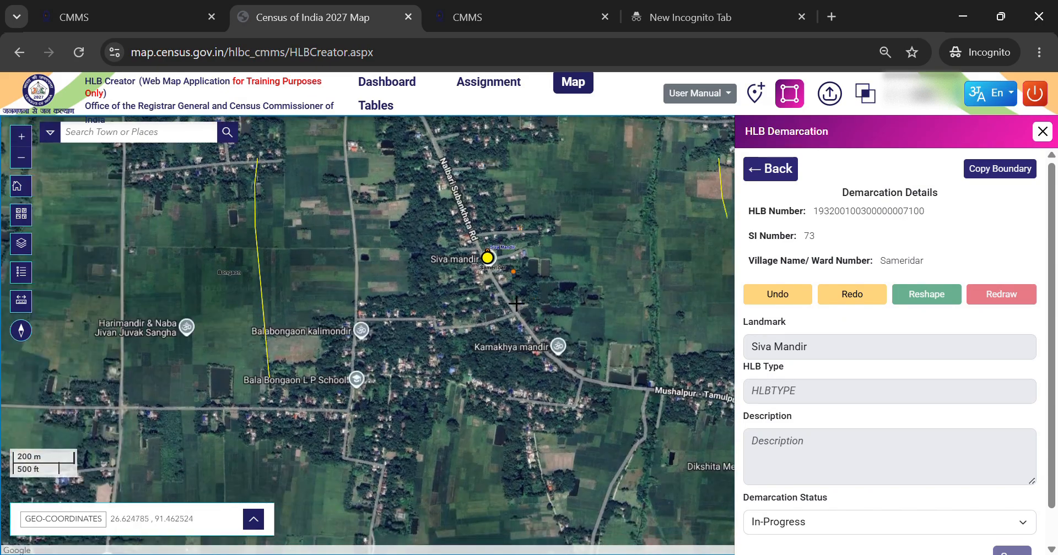
{"action": "left_click", "coordinate": [1022, 297]}
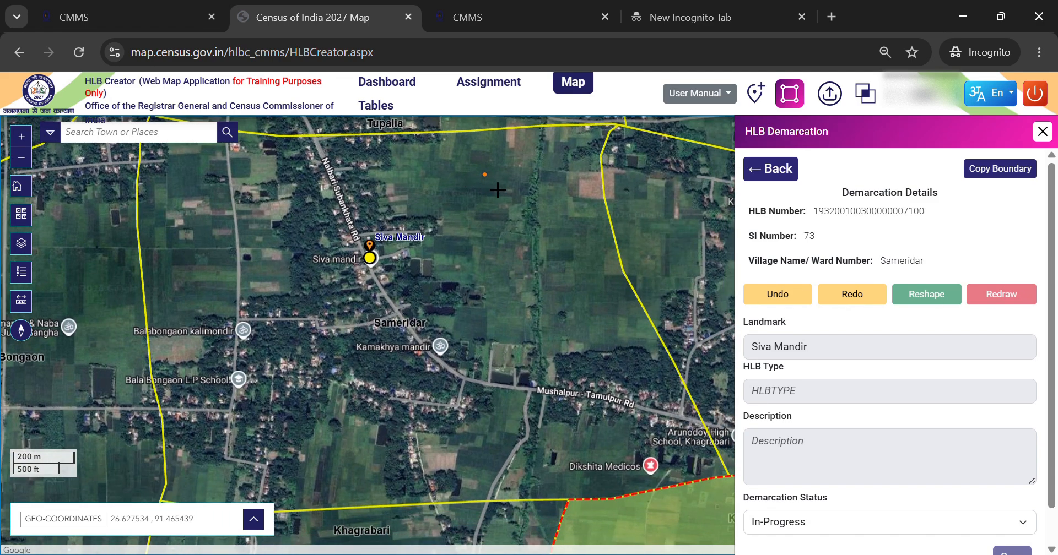
{"action": "left_click_drag", "start_coordinate": [497, 191], "coordinate": [510, 191]}
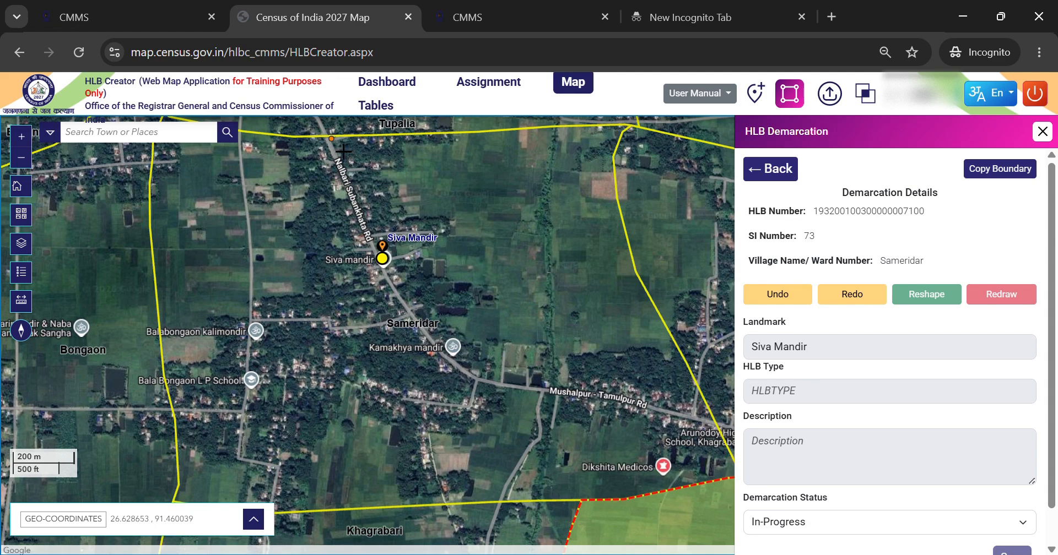
{"action": "left_click", "coordinate": [343, 151]}
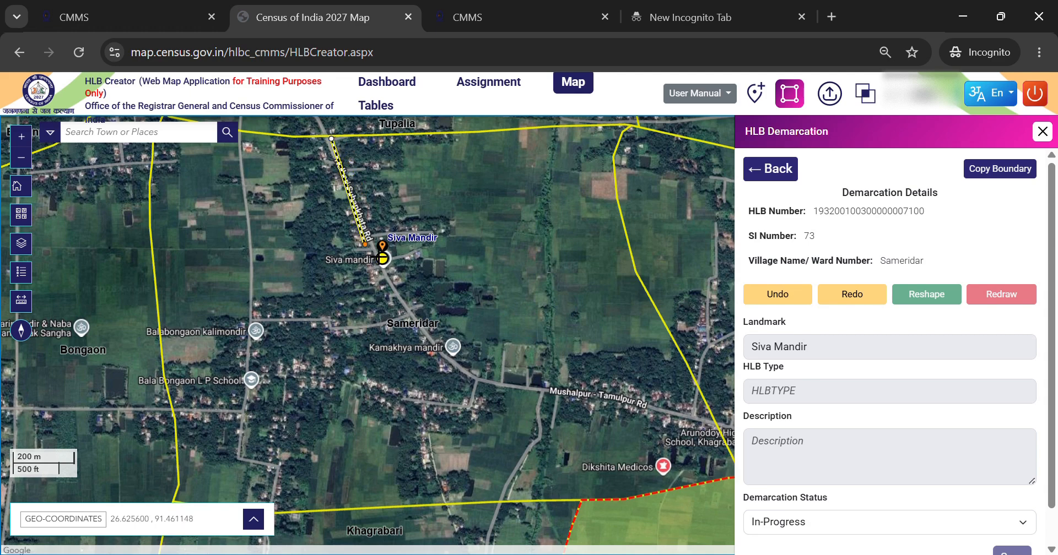
{"action": "left_click", "coordinate": [370, 244]}
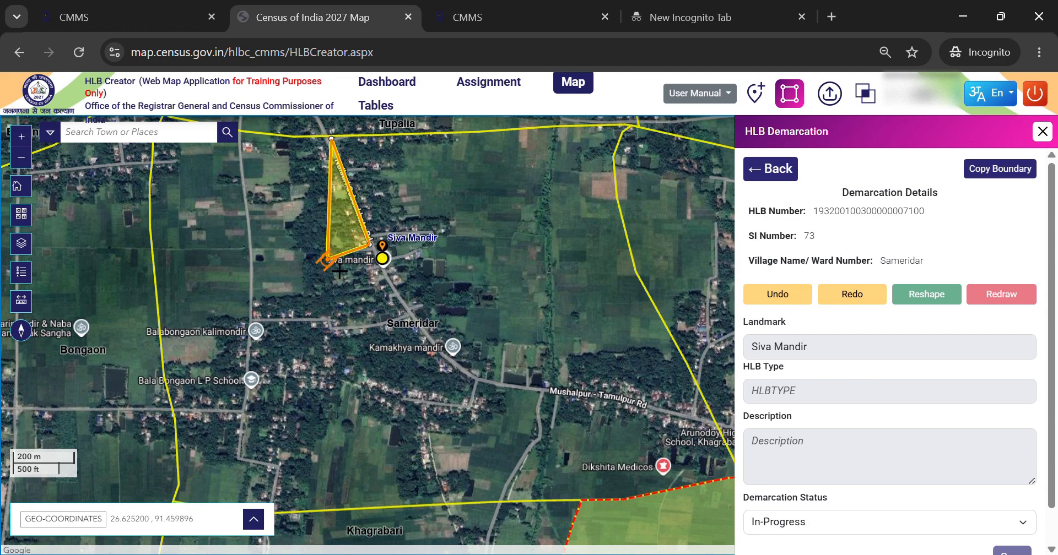
{"action": "left_click", "coordinate": [337, 269]}
{"action": "left_click", "coordinate": [349, 313]}
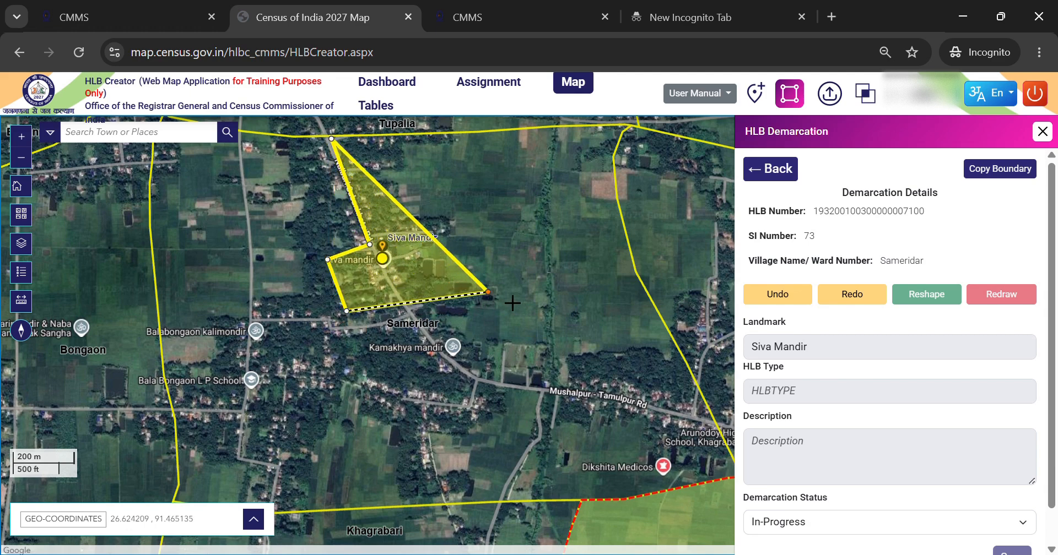
{"action": "double_click", "coordinate": [485, 260]}
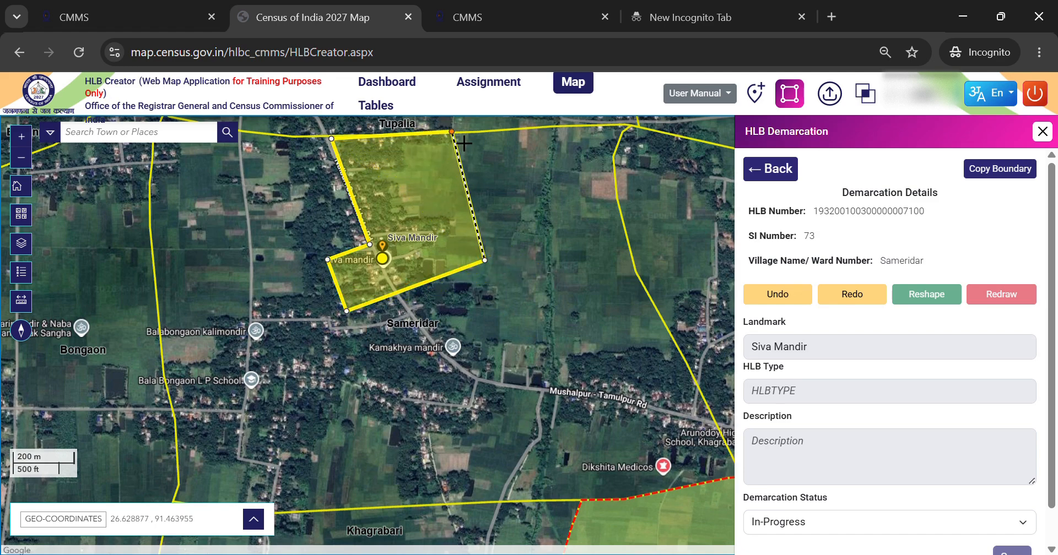
{"action": "left_click", "coordinate": [451, 131]}
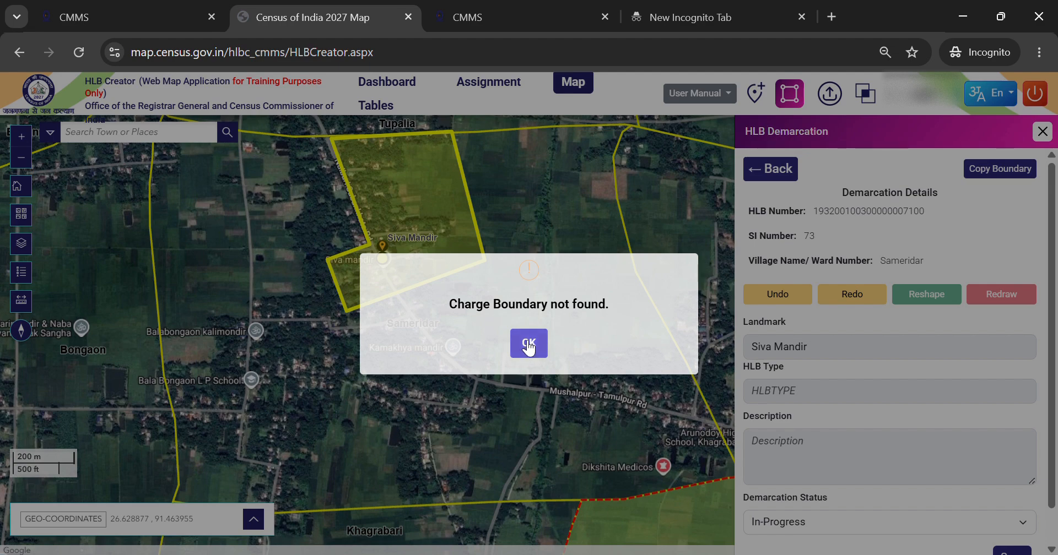
{"action": "left_click", "coordinate": [526, 343]}
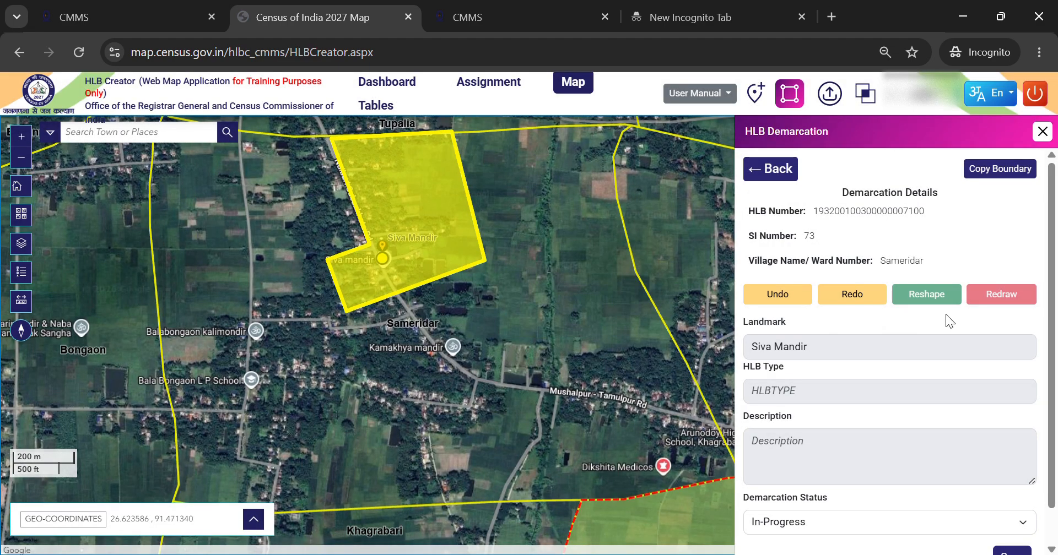
- Save the HLB 0071 demarcation and acknowledge the update
{"action": "scroll", "coordinate": [993, 490], "scroll_direction": "down", "scroll_amount": 1}
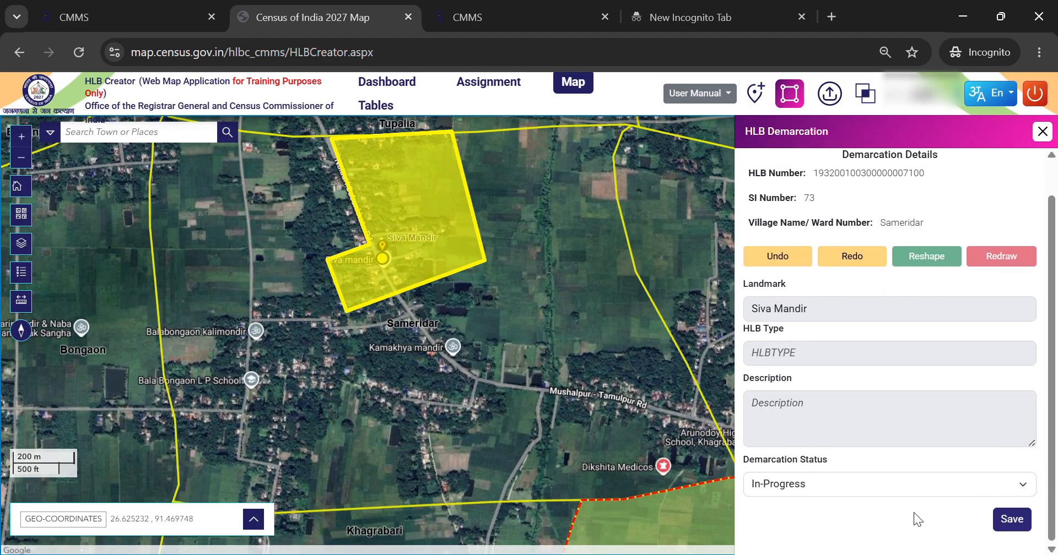
{"action": "left_click", "coordinate": [1010, 520]}
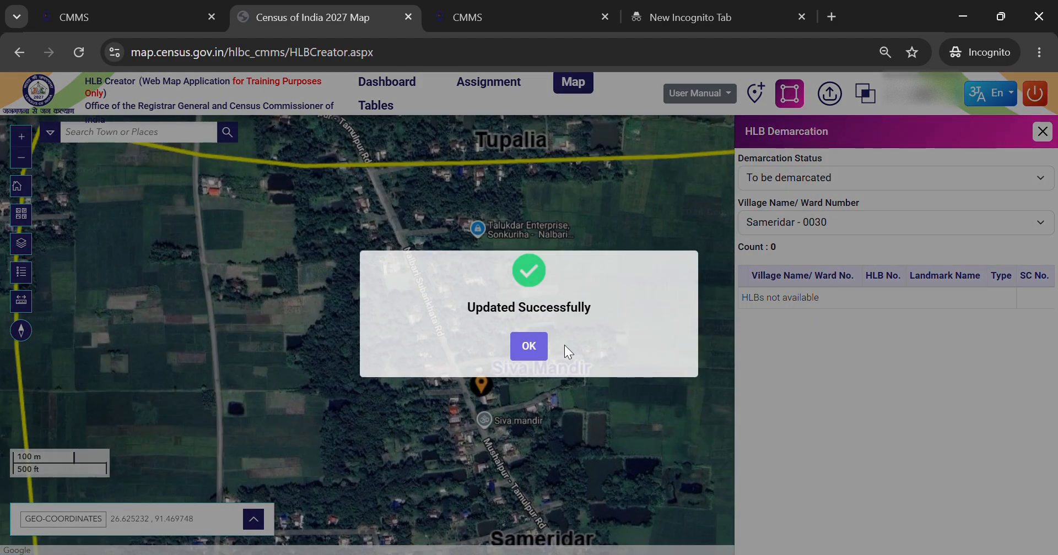
{"action": "left_click", "coordinate": [530, 350]}
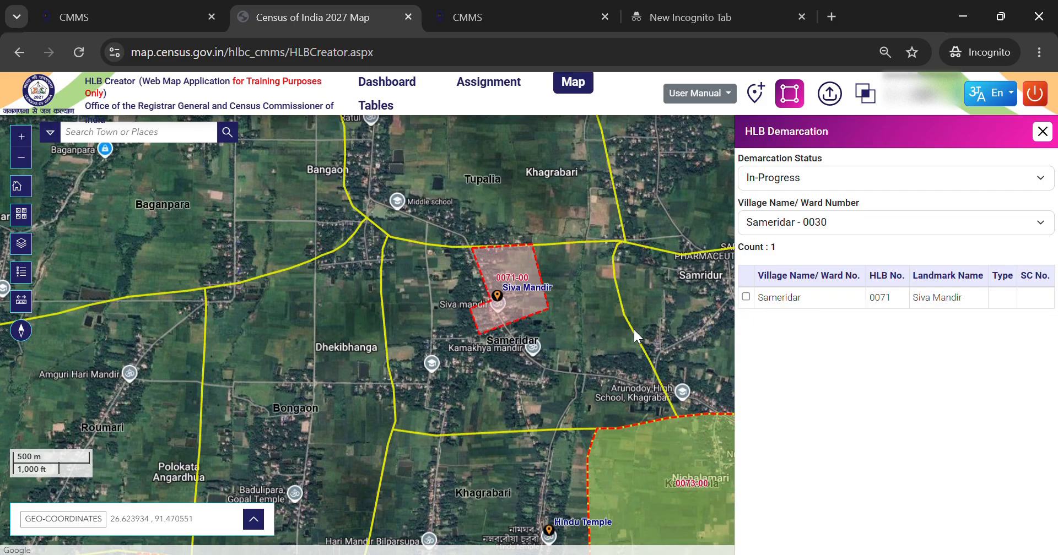
- Redraw HLB 0071's boundary as a larger polygon reaching west to Tamulpur Road, save it and acknowledge the update
{"action": "scroll", "coordinate": [633, 329], "scroll_direction": "up", "scroll_amount": 1}
{"action": "left_click_drag", "start_coordinate": [461, 206], "coordinate": [501, 271]}
{"action": "scroll", "coordinate": [502, 271], "scroll_direction": "up", "scroll_amount": 1}
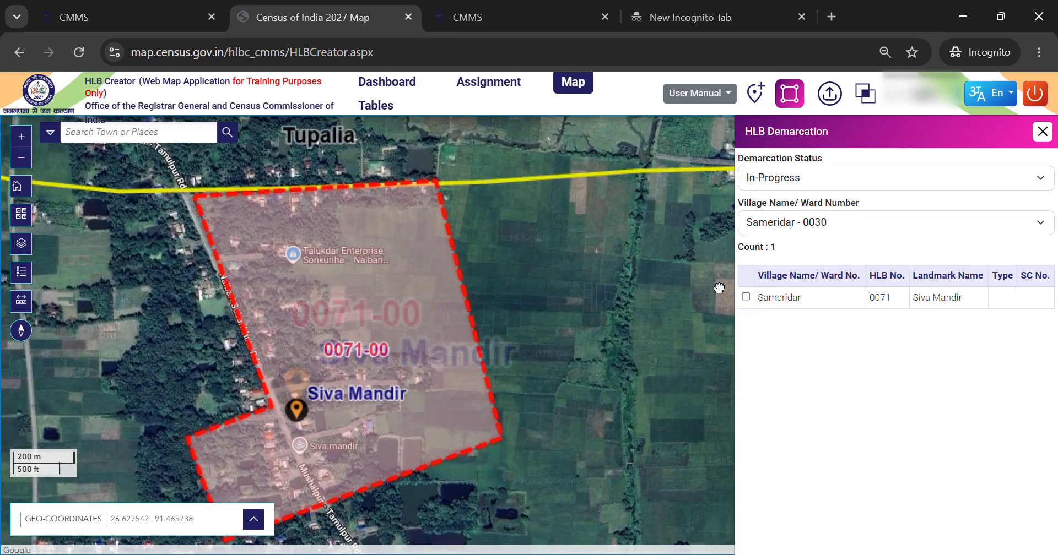
{"action": "left_click", "coordinate": [747, 297]}
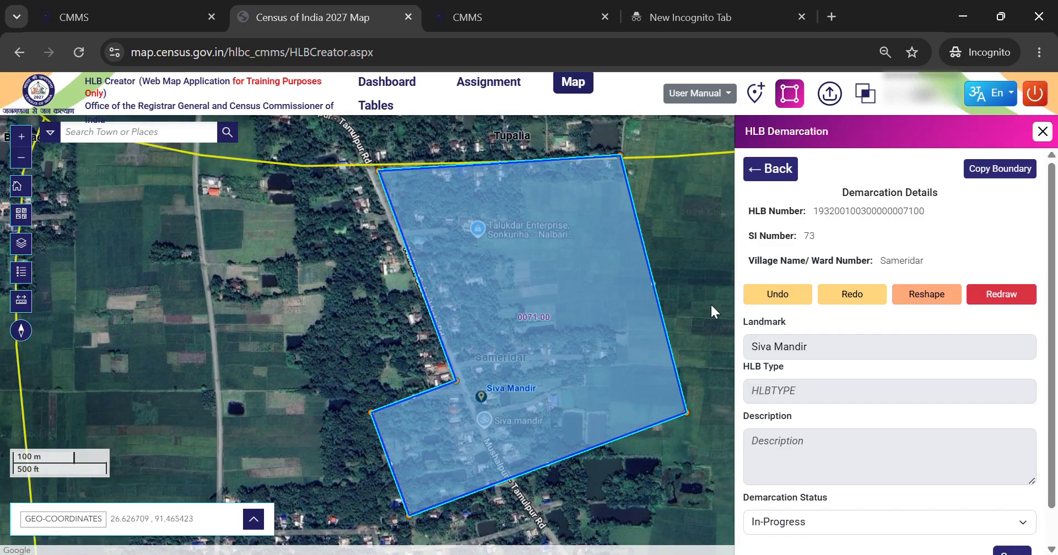
{"action": "left_click", "coordinate": [1013, 304]}
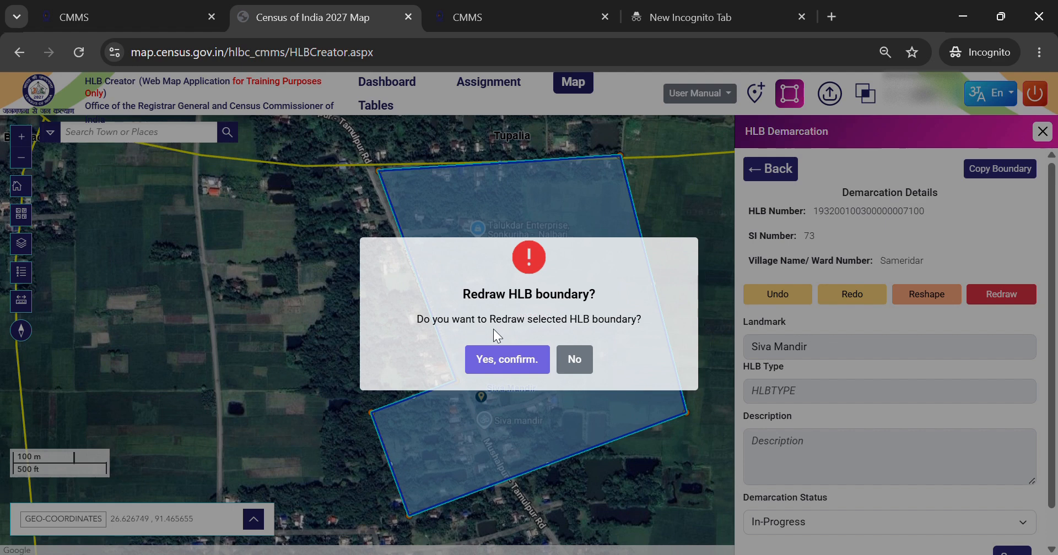
{"action": "left_click", "coordinate": [502, 364]}
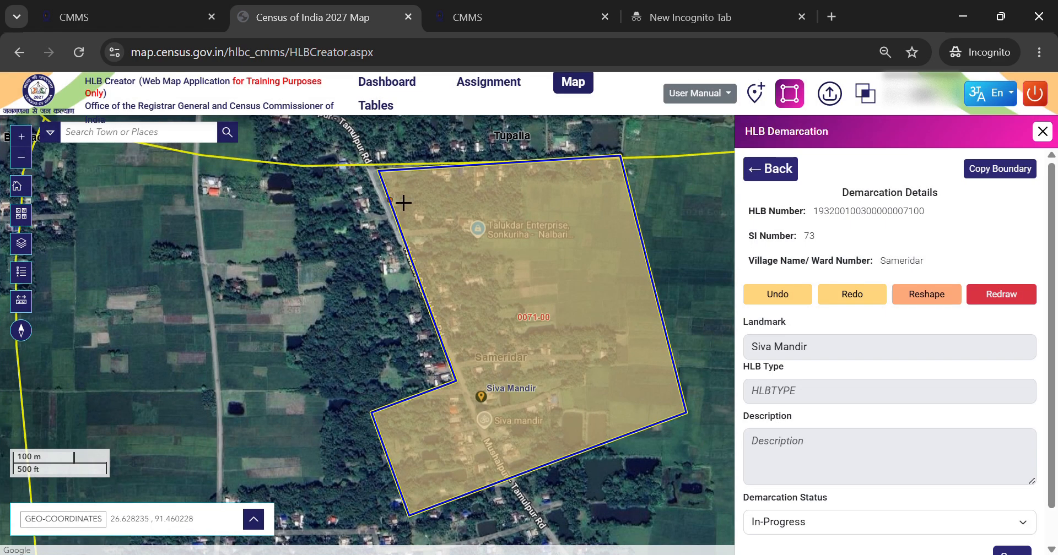
{"action": "left_click", "coordinate": [364, 178]}
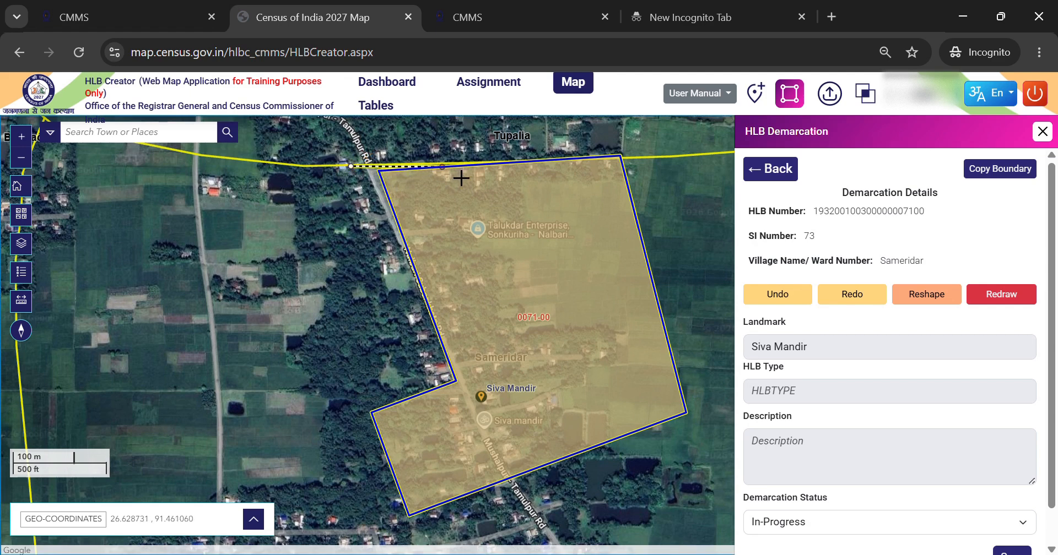
{"action": "left_click", "coordinate": [626, 164]}
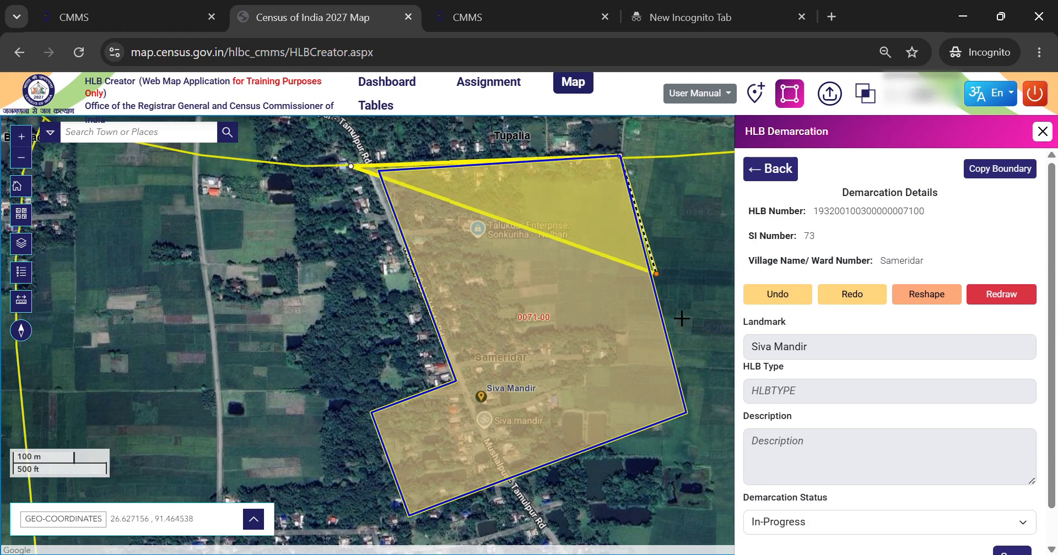
{"action": "left_click", "coordinate": [699, 426]}
{"action": "left_click", "coordinate": [708, 468]}
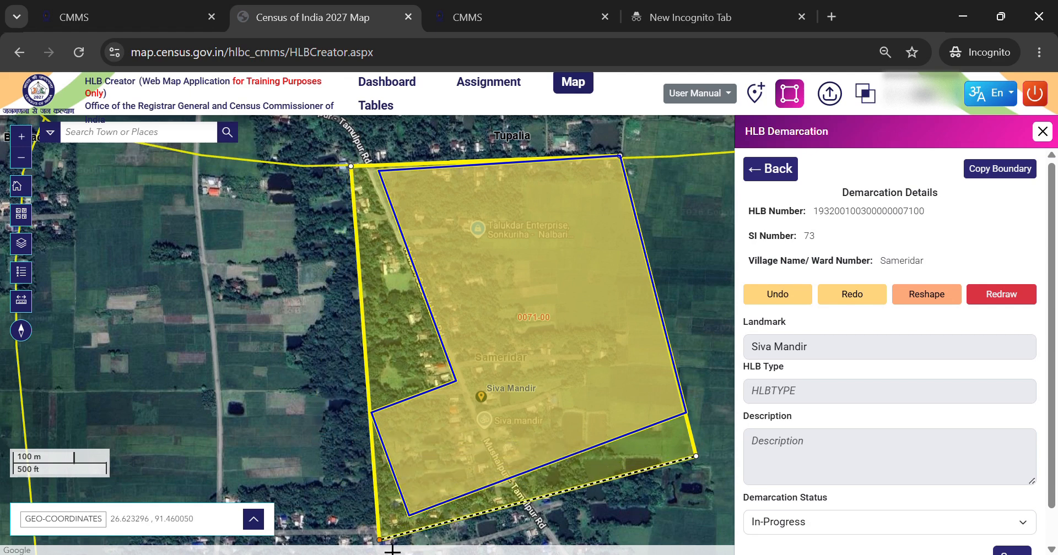
{"action": "double_click", "coordinate": [378, 550]}
{"action": "left_click_drag", "start_coordinate": [362, 474], "coordinate": [252, 173]}
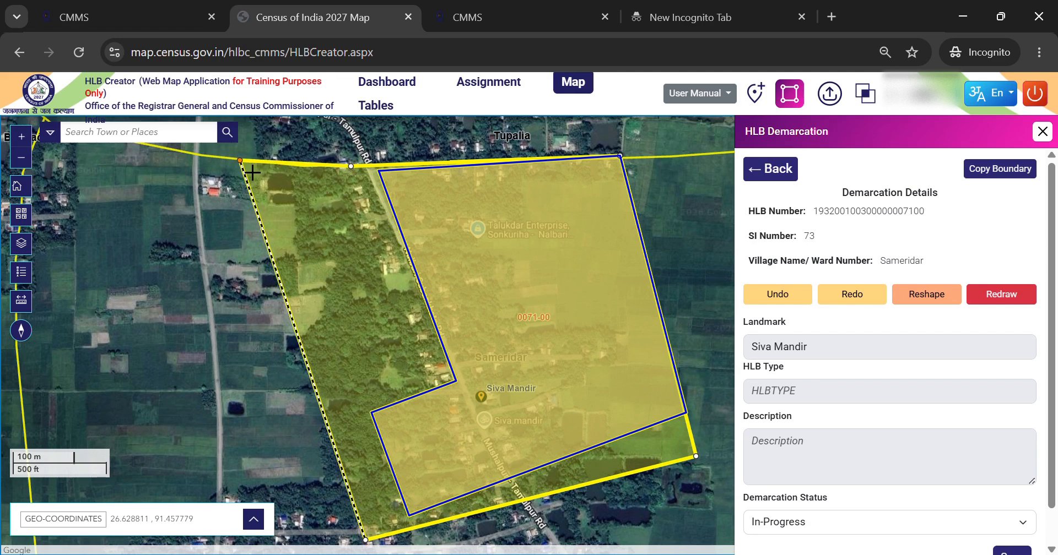
{"action": "left_click", "coordinate": [240, 161]}
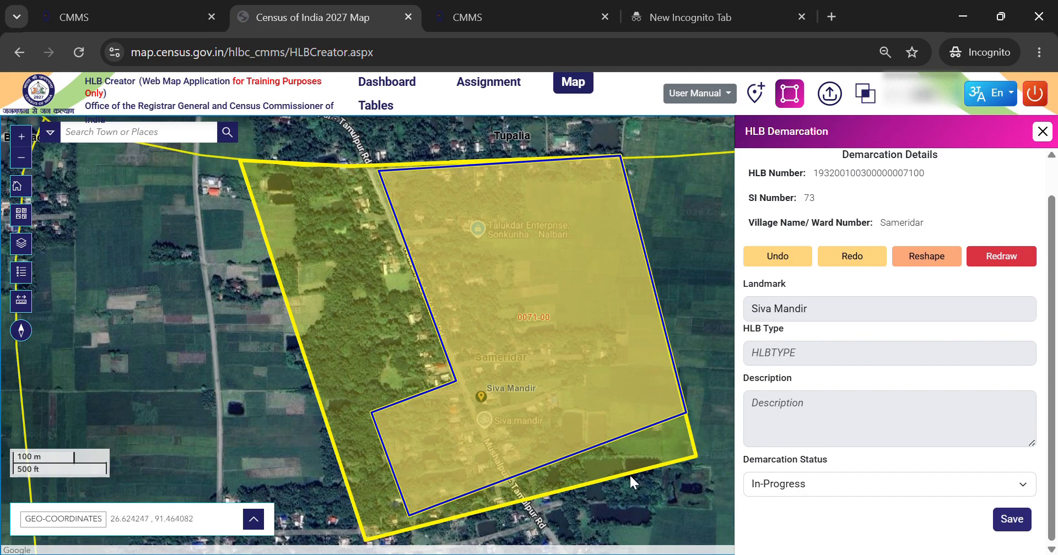
{"action": "left_click", "coordinate": [1017, 521]}
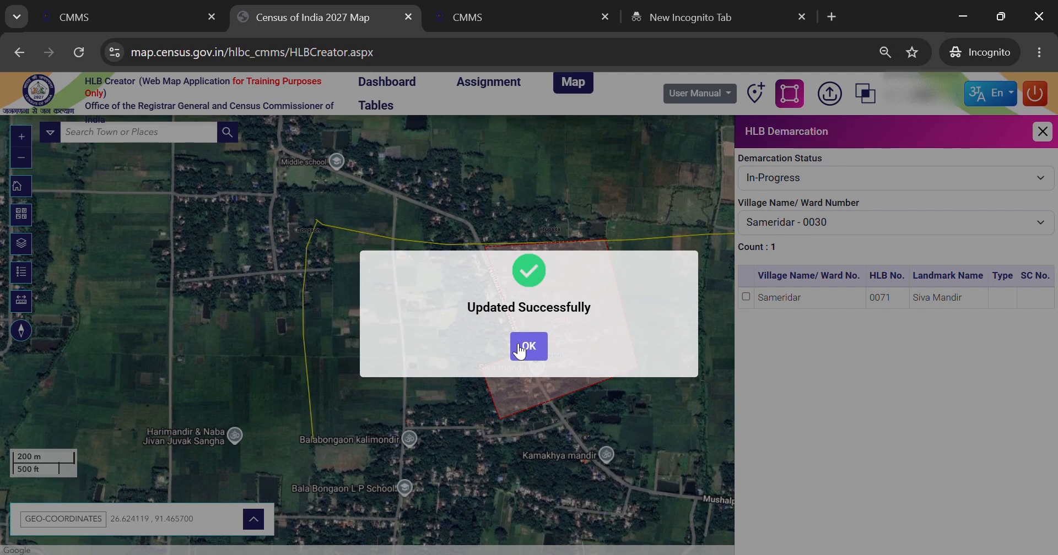
{"action": "left_click", "coordinate": [522, 346]}
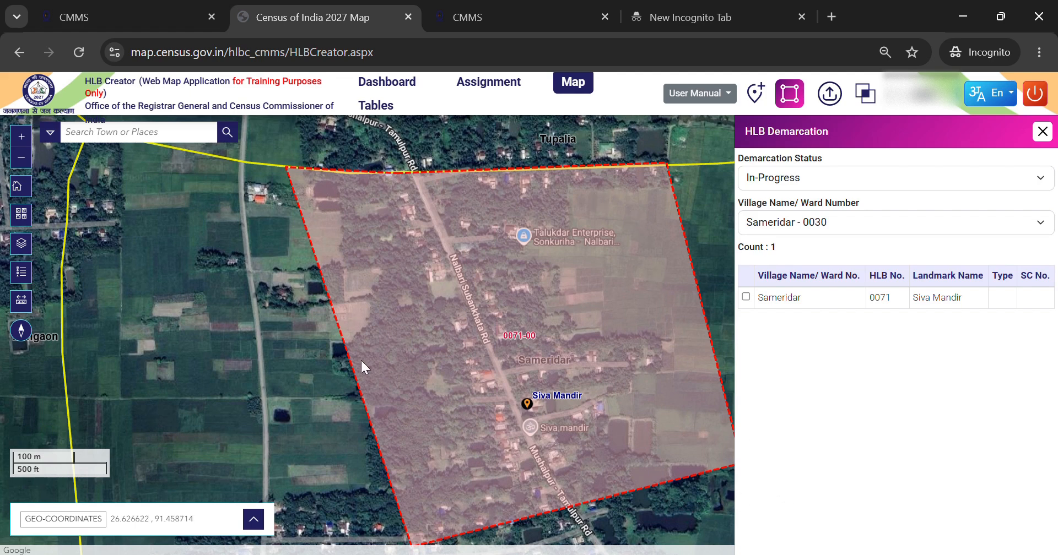
- Redraw HLB 0071's boundary again as a polygon following the roads around Siva Mandir and Sameridar
{"action": "left_click", "coordinate": [746, 297]}
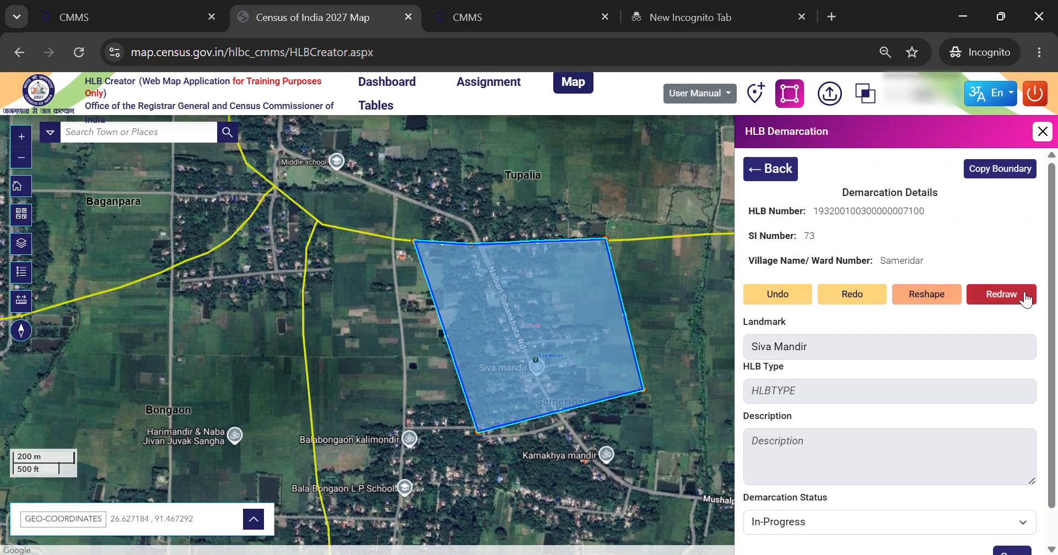
{"action": "left_click", "coordinate": [1024, 301]}
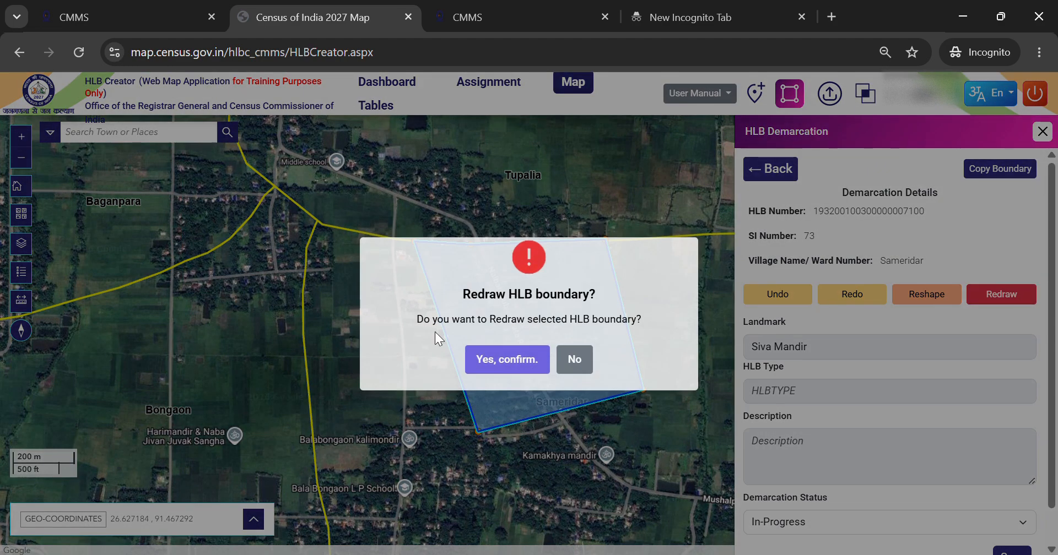
{"action": "left_click", "coordinate": [504, 358]}
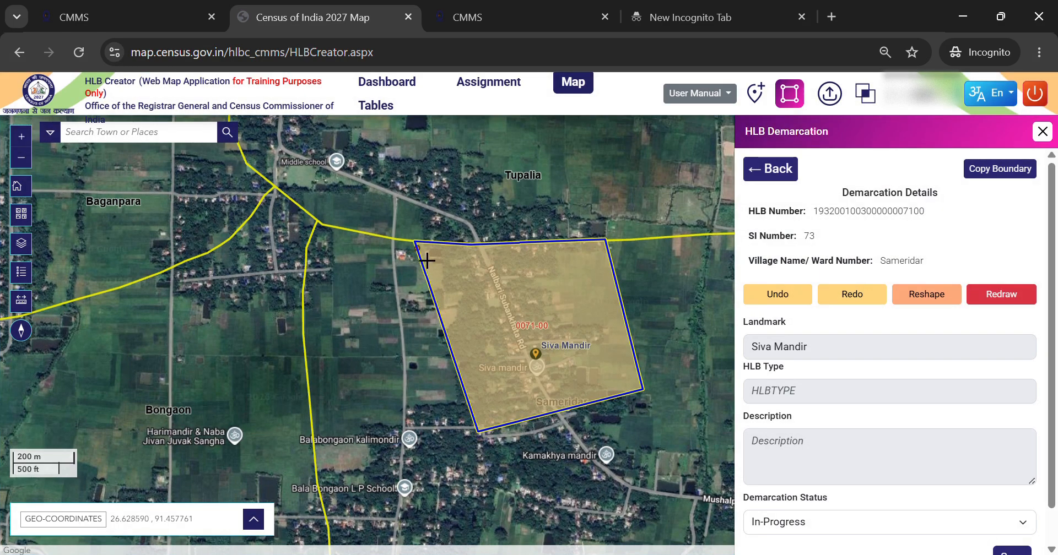
{"action": "left_click", "coordinate": [414, 241]}
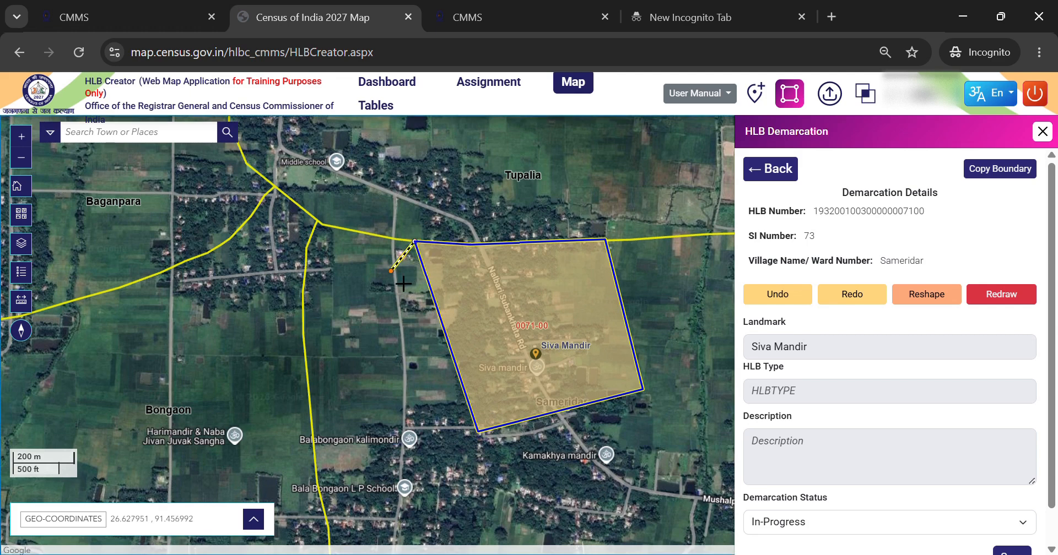
{"action": "left_click", "coordinate": [392, 280]}
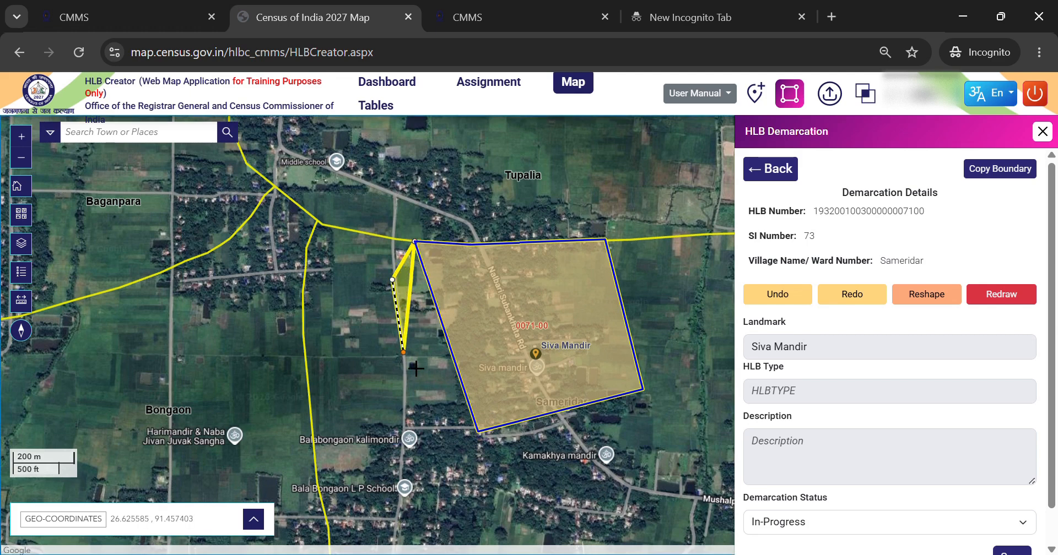
{"action": "left_click", "coordinate": [405, 375]}
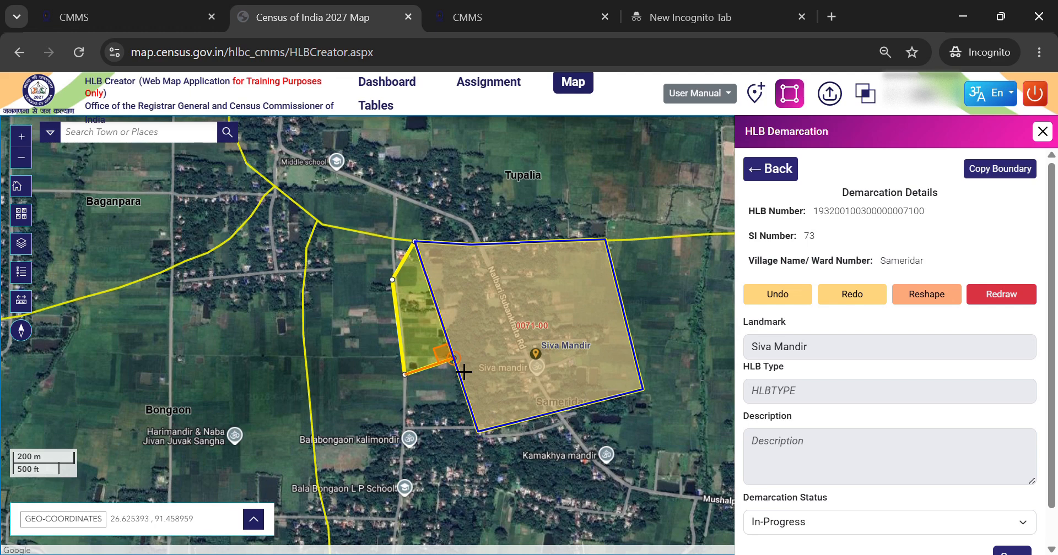
{"action": "left_click", "coordinate": [436, 364]}
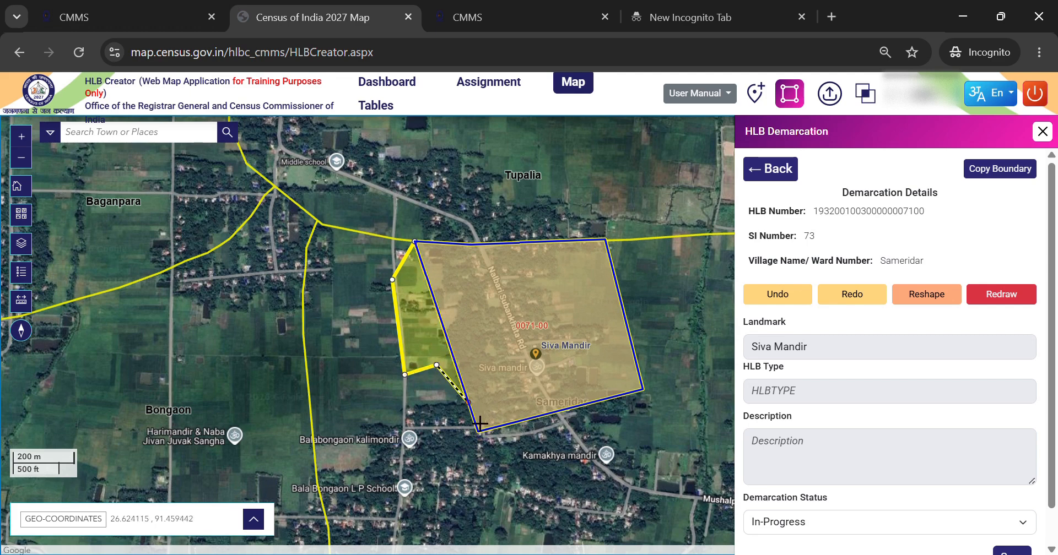
{"action": "left_click", "coordinate": [461, 446]}
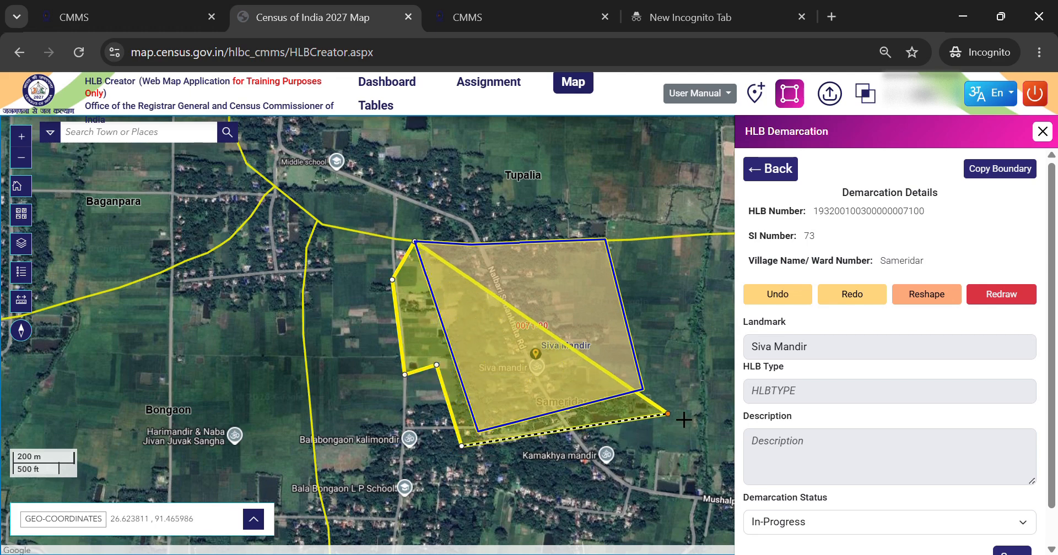
{"action": "left_click", "coordinate": [671, 394]}
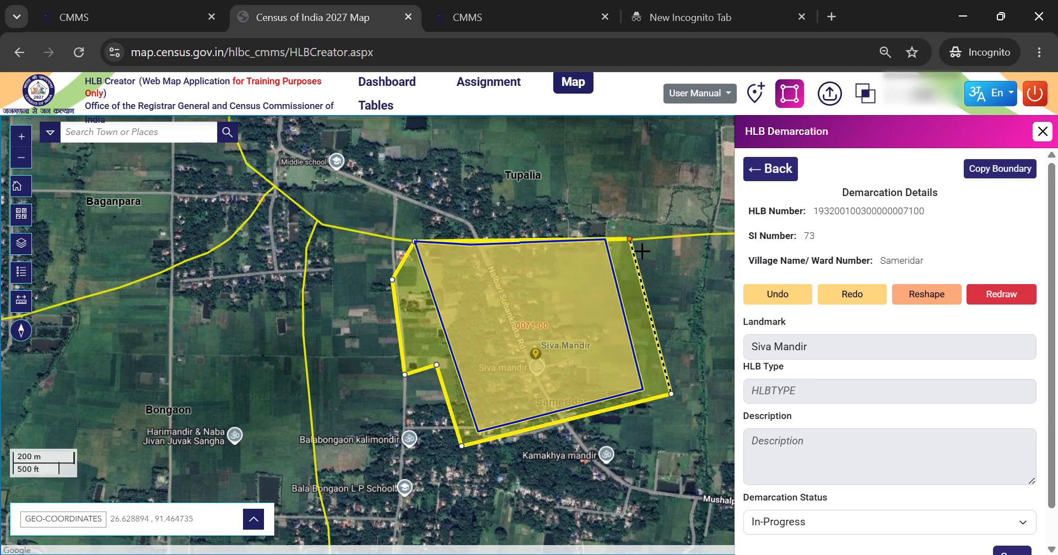
{"action": "double_click", "coordinate": [630, 240]}
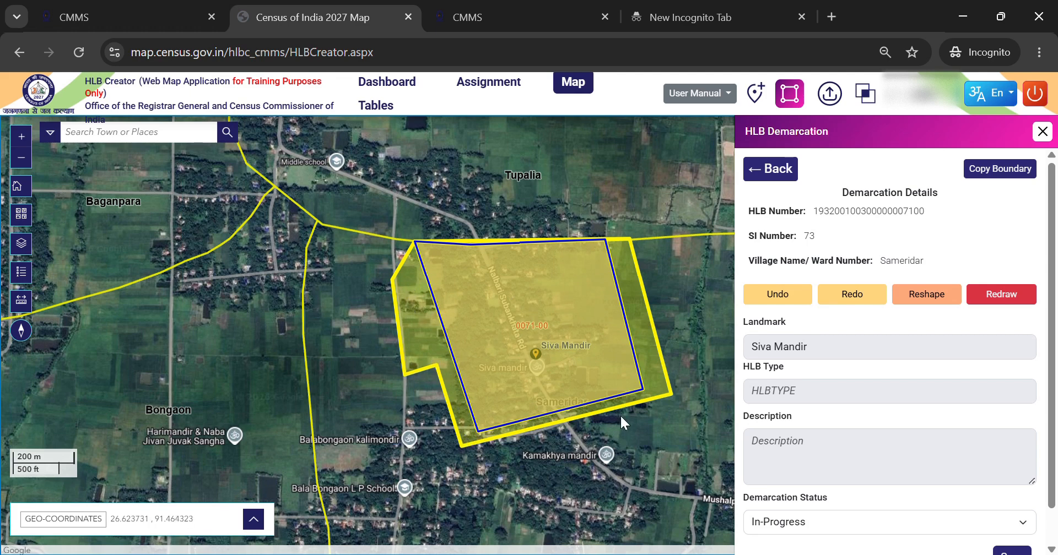
- Save the redrawn HLB 0071 demarcation and acknowledge the update
{"action": "scroll", "coordinate": [945, 421], "scroll_direction": "down", "scroll_amount": 1}
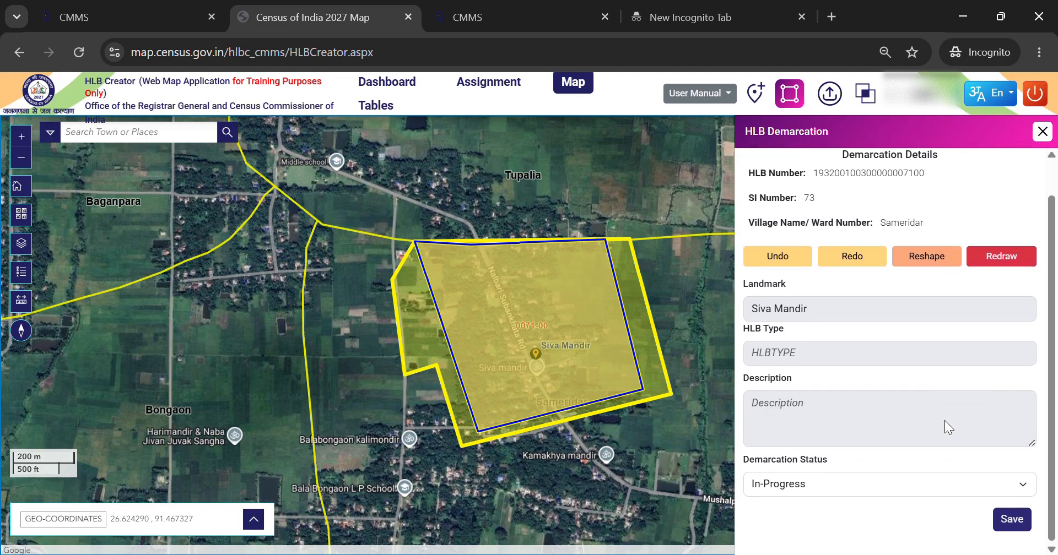
{"action": "left_click", "coordinate": [1017, 522]}
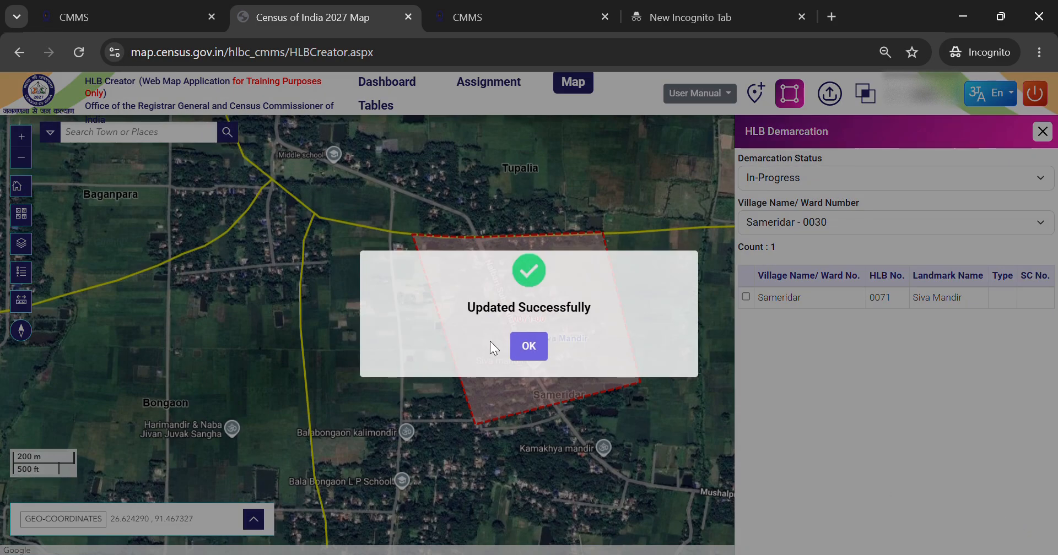
{"action": "left_click", "coordinate": [535, 348]}
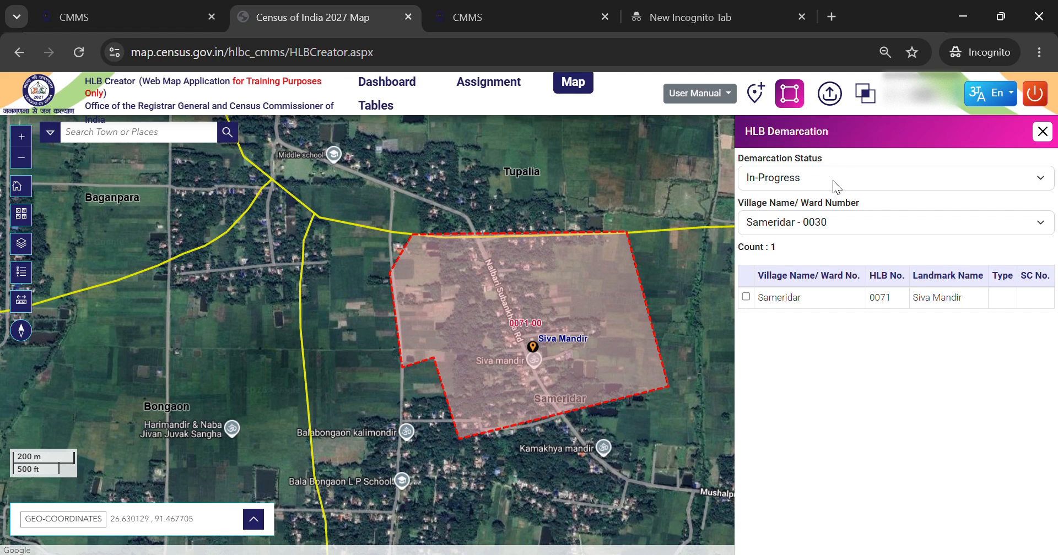
- Reshape HLB 0071 by adding a rectangular area on its western side reaching the road junction
{"action": "left_click", "coordinate": [748, 298]}
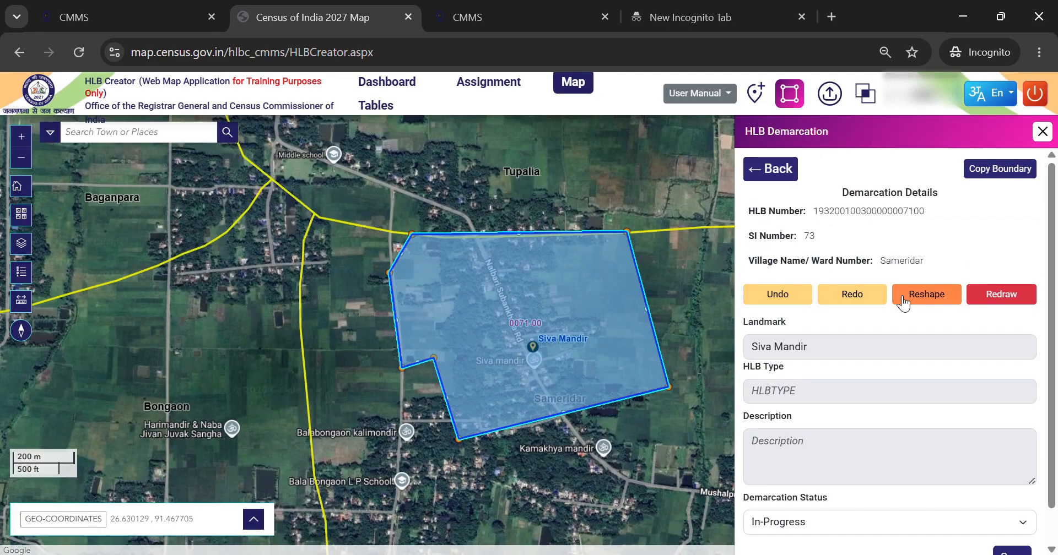
{"action": "left_click", "coordinate": [934, 299]}
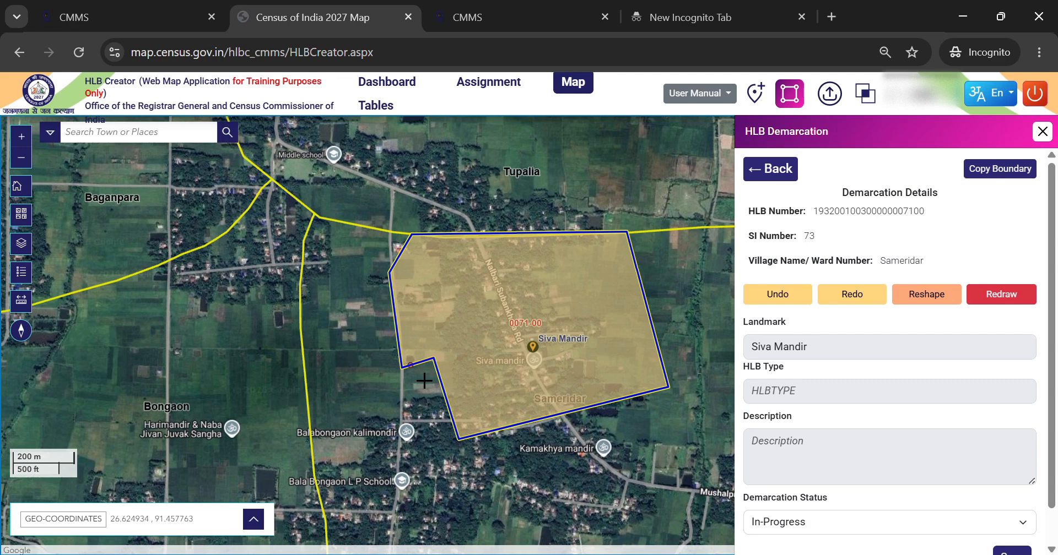
{"action": "left_click", "coordinate": [936, 302]}
{"action": "left_click", "coordinate": [449, 247]}
{"action": "left_click", "coordinate": [333, 231]}
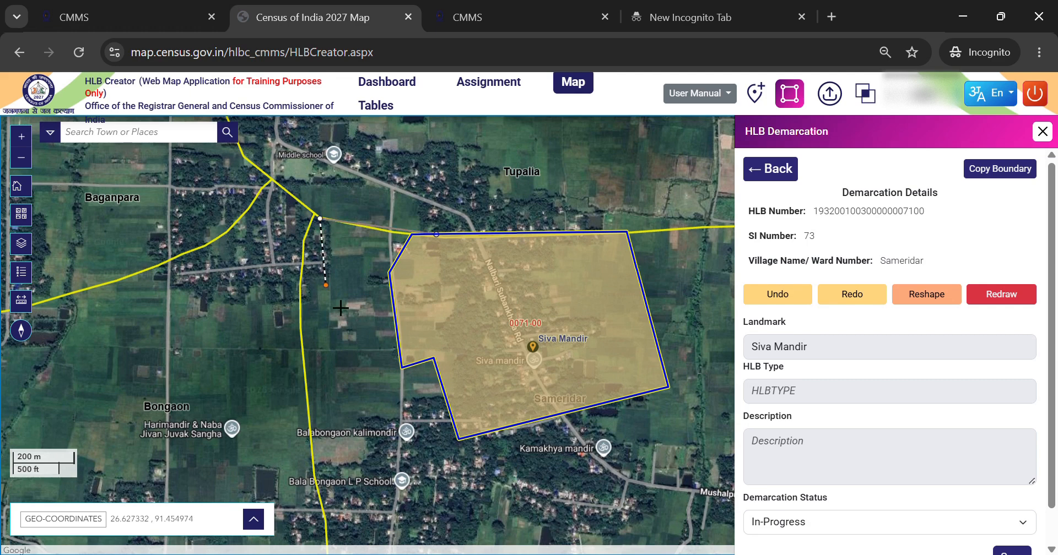
{"action": "left_click", "coordinate": [336, 354]}
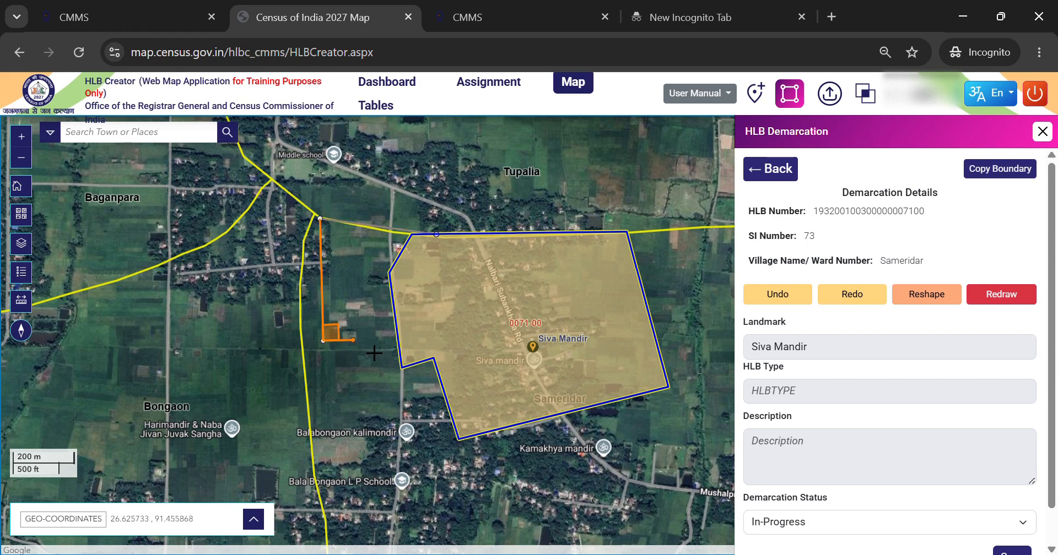
{"action": "double_click", "coordinate": [456, 351]}
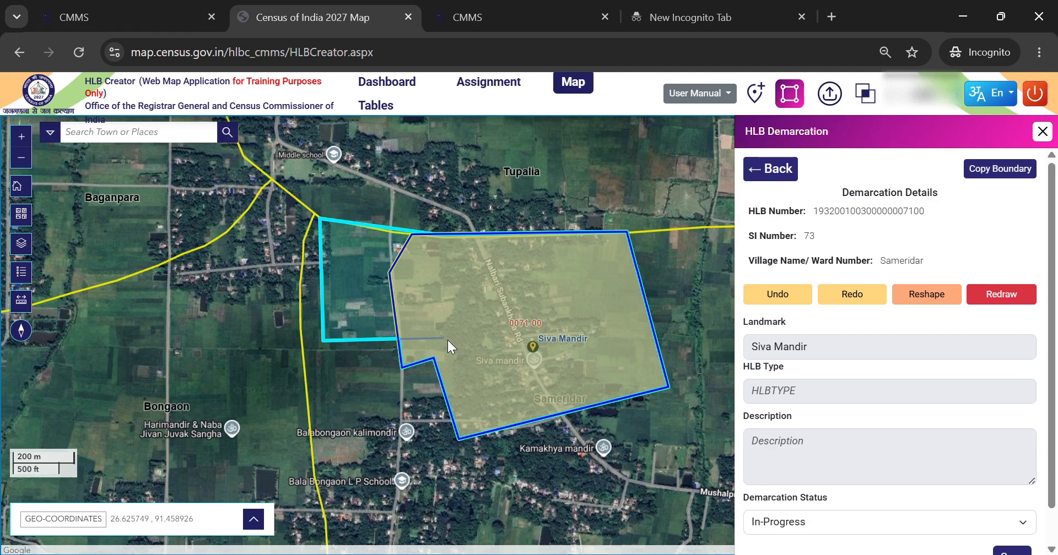
- Save the reshaped HLB 0071 demarcation and acknowledge the update
{"action": "scroll", "coordinate": [934, 432], "scroll_direction": "down", "scroll_amount": 1}
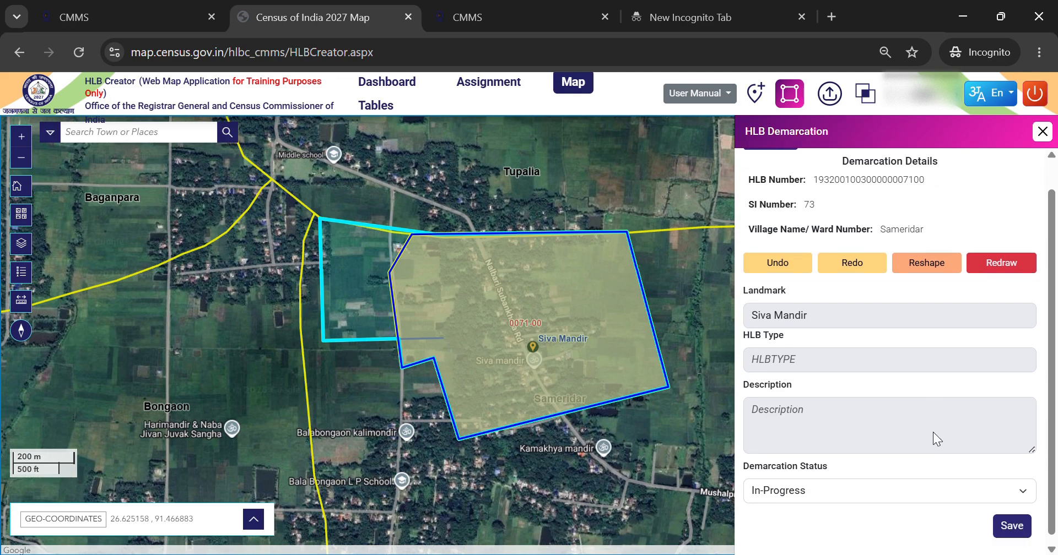
{"action": "left_click", "coordinate": [1024, 525]}
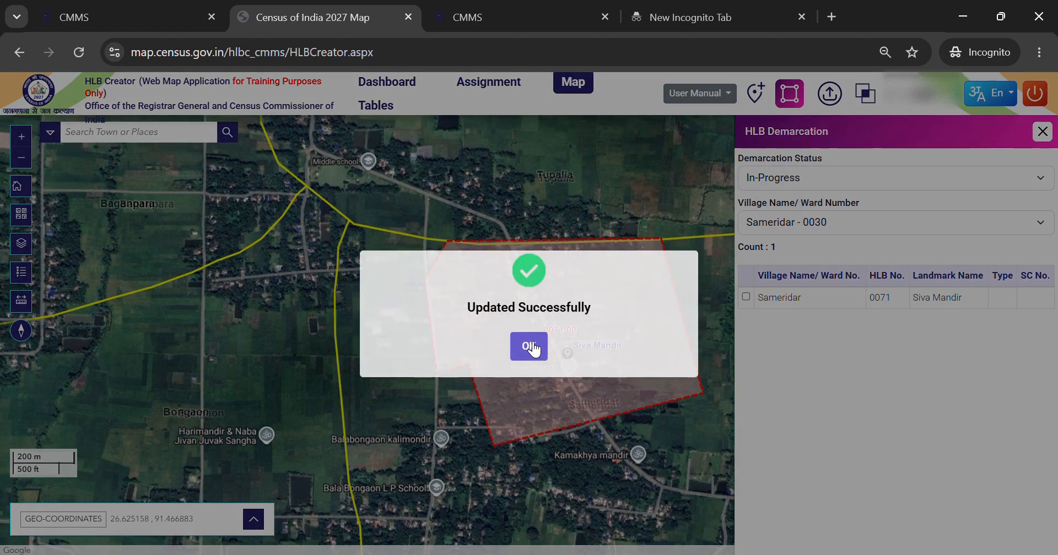
{"action": "left_click", "coordinate": [530, 346]}
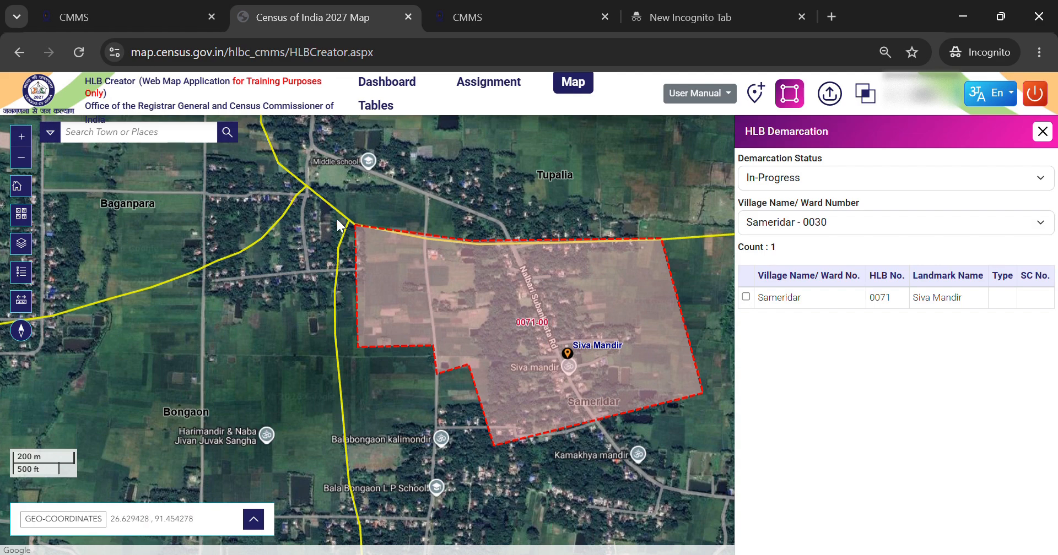
- Reshape HLB 0071 to cut away the rectangular area on its western side along the road
{"action": "left_click", "coordinate": [747, 298]}
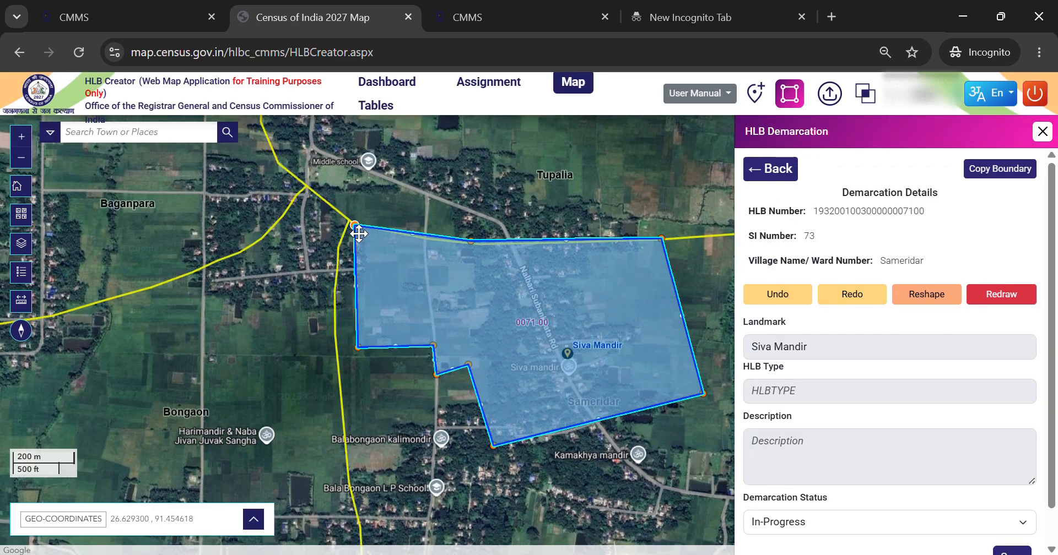
{"action": "left_click", "coordinate": [944, 300]}
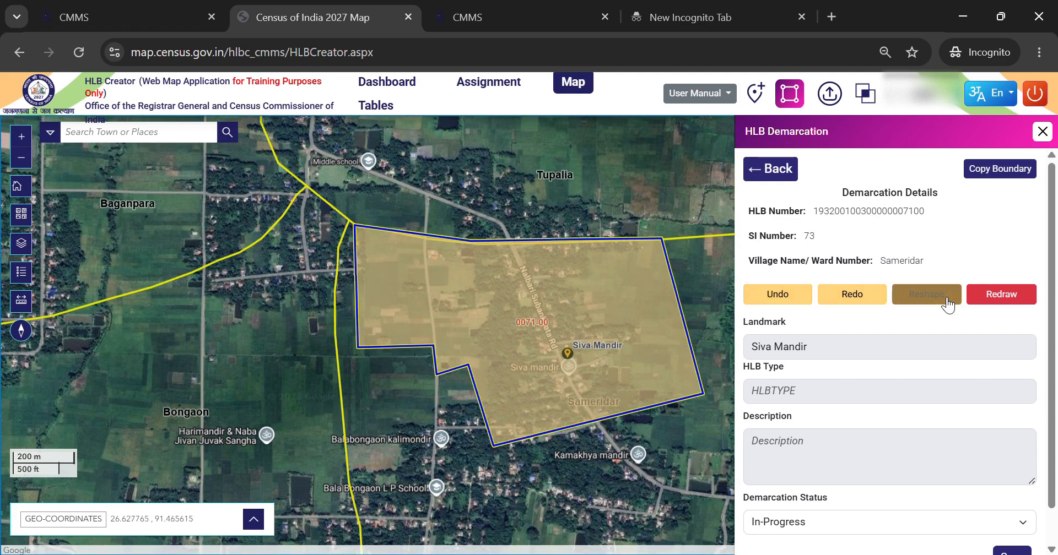
{"action": "left_click", "coordinate": [359, 233]}
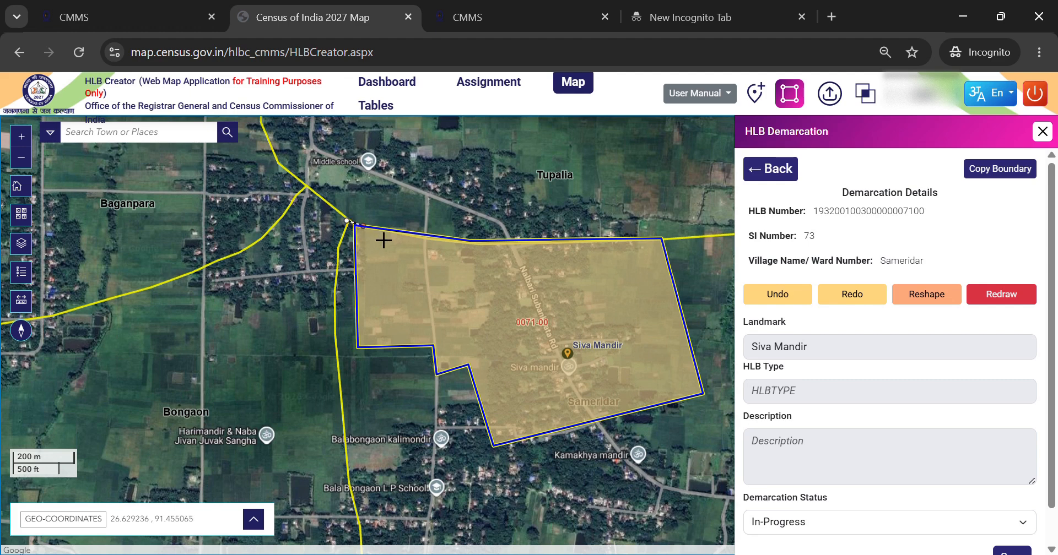
{"action": "left_click", "coordinate": [426, 236]}
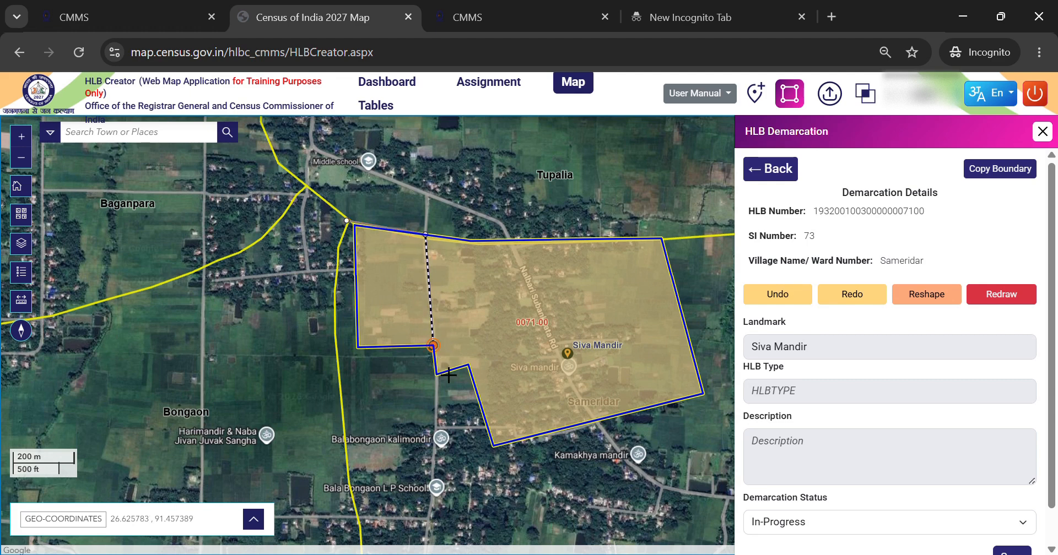
{"action": "left_click", "coordinate": [438, 389]}
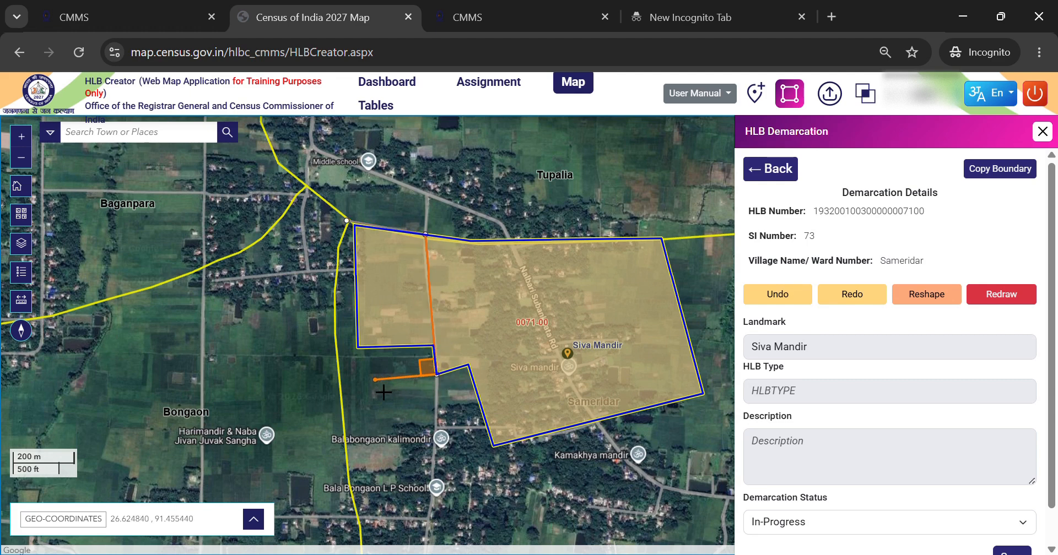
{"action": "double_click", "coordinate": [356, 381]}
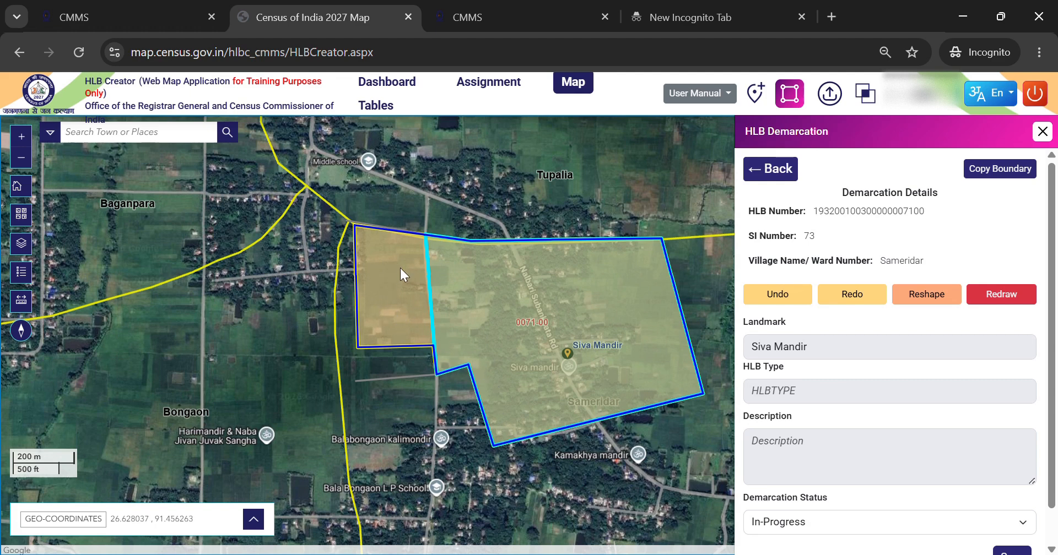
- Save the trimmed HLB 0071 demarcation and acknowledge the update
{"action": "scroll", "coordinate": [992, 461], "scroll_direction": "down", "scroll_amount": 1}
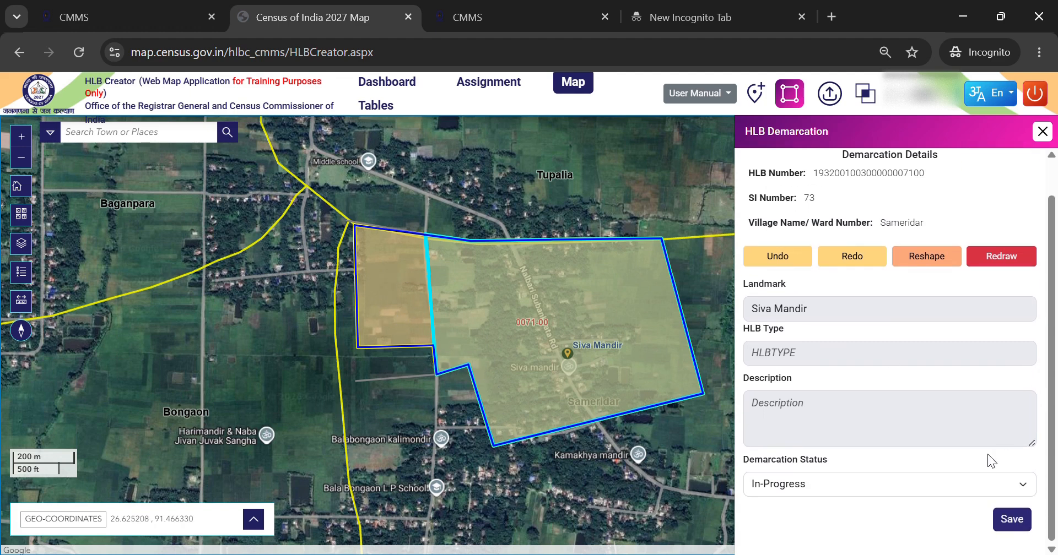
{"action": "left_click", "coordinate": [1022, 527]}
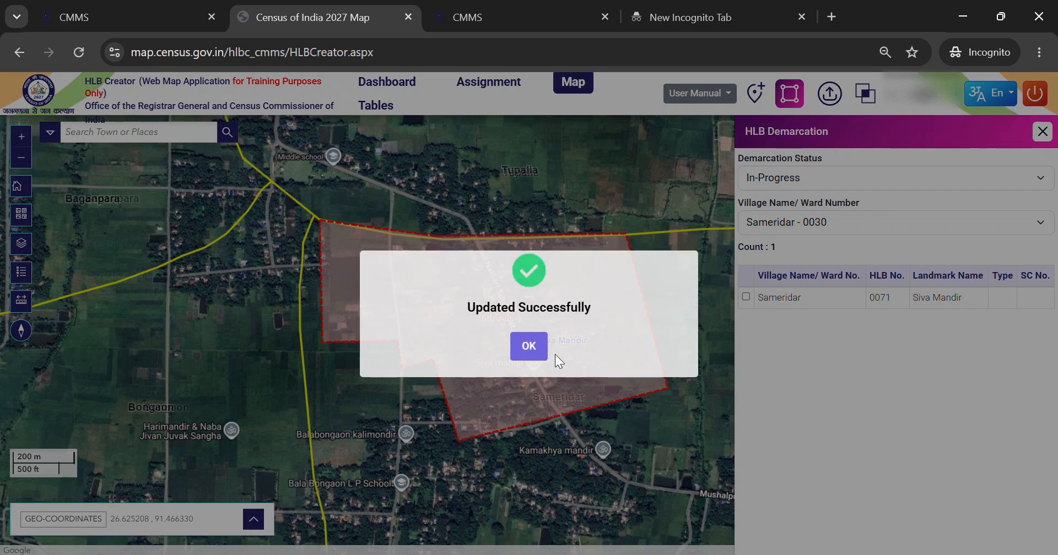
{"action": "left_click", "coordinate": [527, 346]}
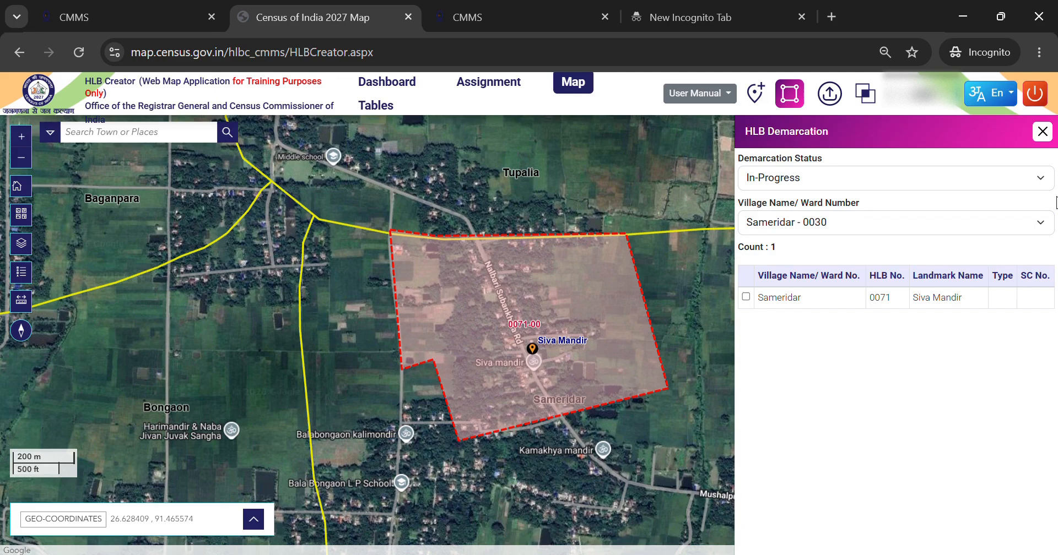
- Reshape HLB 0071 again, adding a rectangular area on its western side reaching the road junction
{"action": "left_click", "coordinate": [745, 296]}
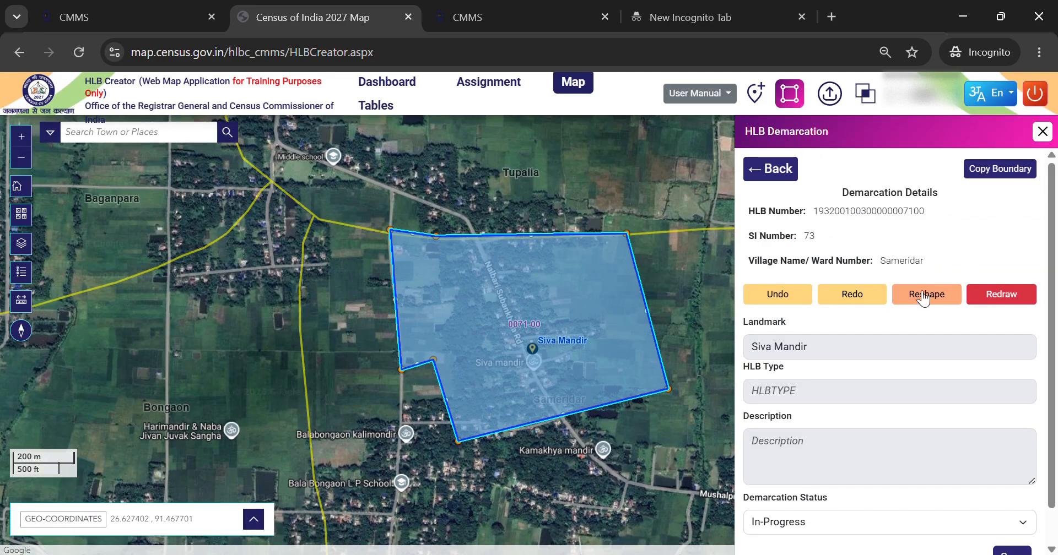
{"action": "left_click", "coordinate": [924, 300]}
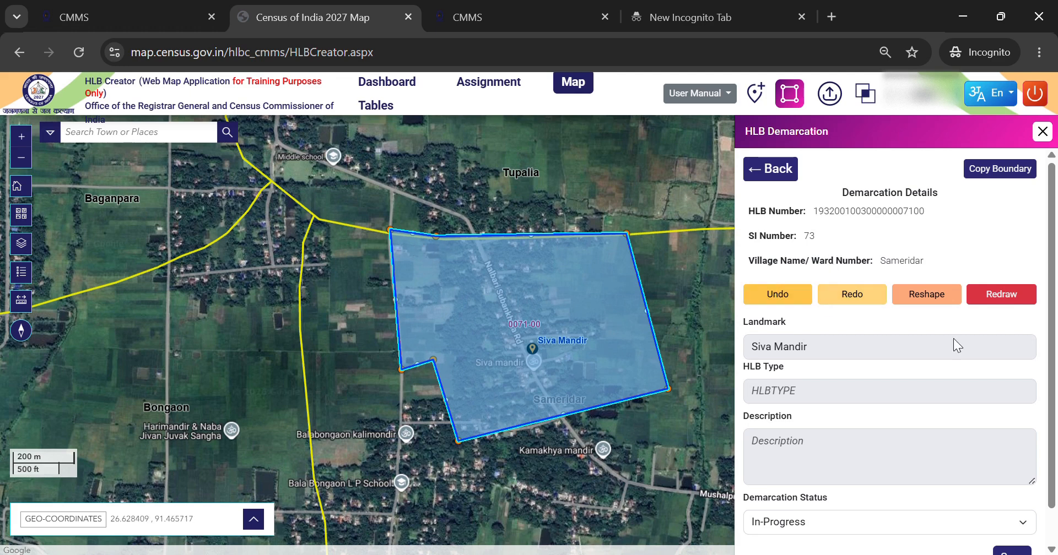
{"action": "scroll", "coordinate": [997, 349], "scroll_direction": "down", "scroll_amount": 1}
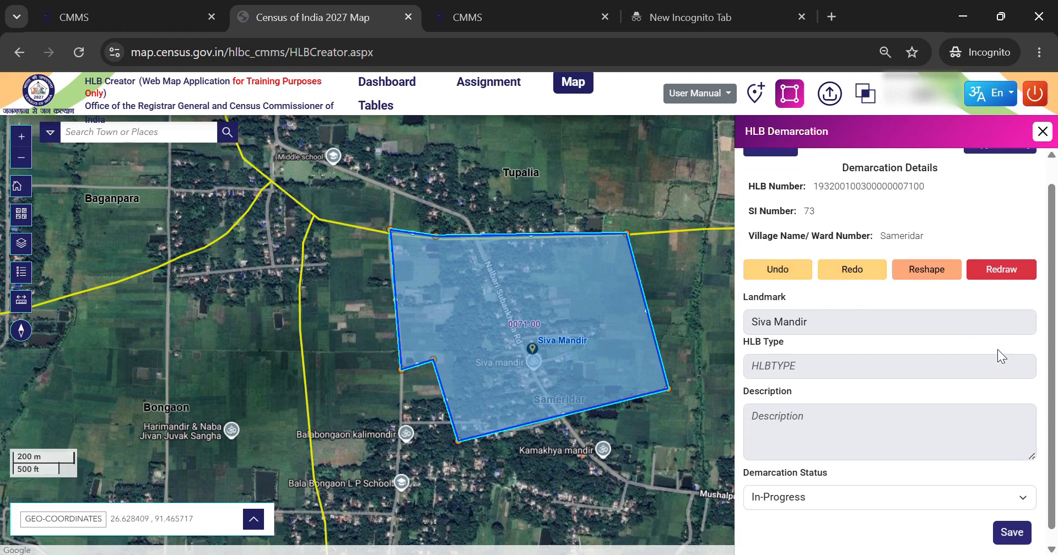
{"action": "left_click", "coordinate": [942, 263]}
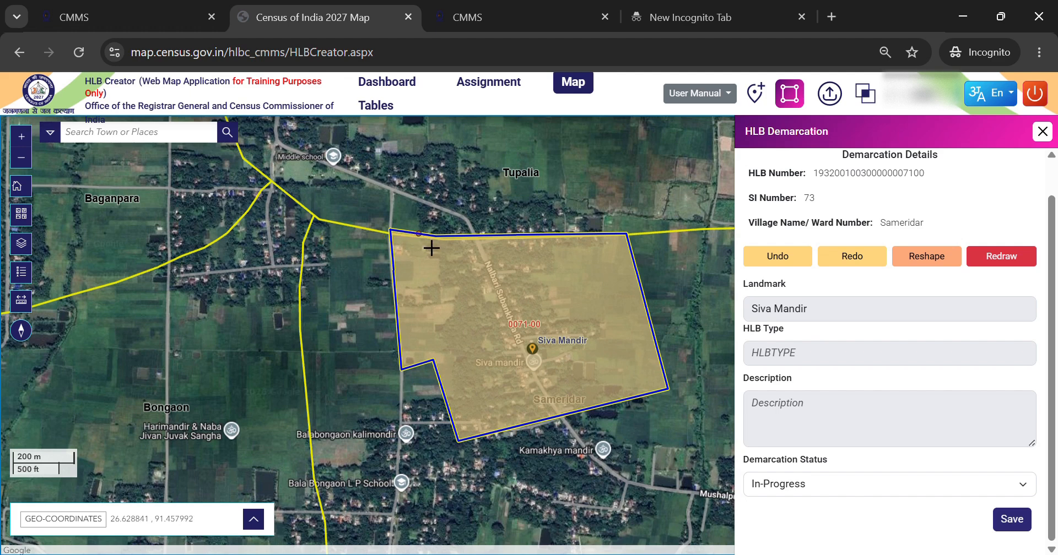
{"action": "left_click", "coordinate": [390, 230]}
{"action": "left_click", "coordinate": [336, 233]}
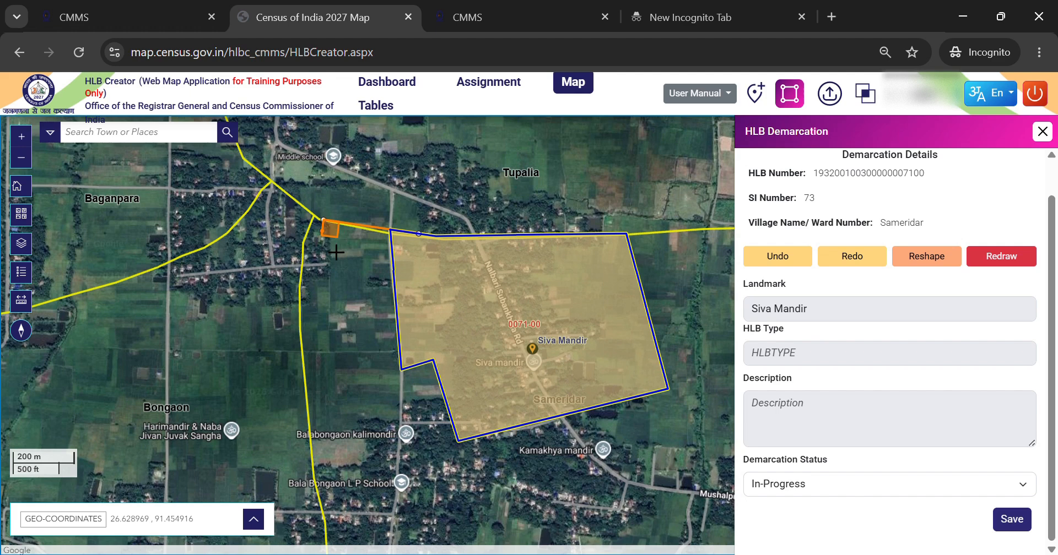
{"action": "left_click", "coordinate": [342, 322]}
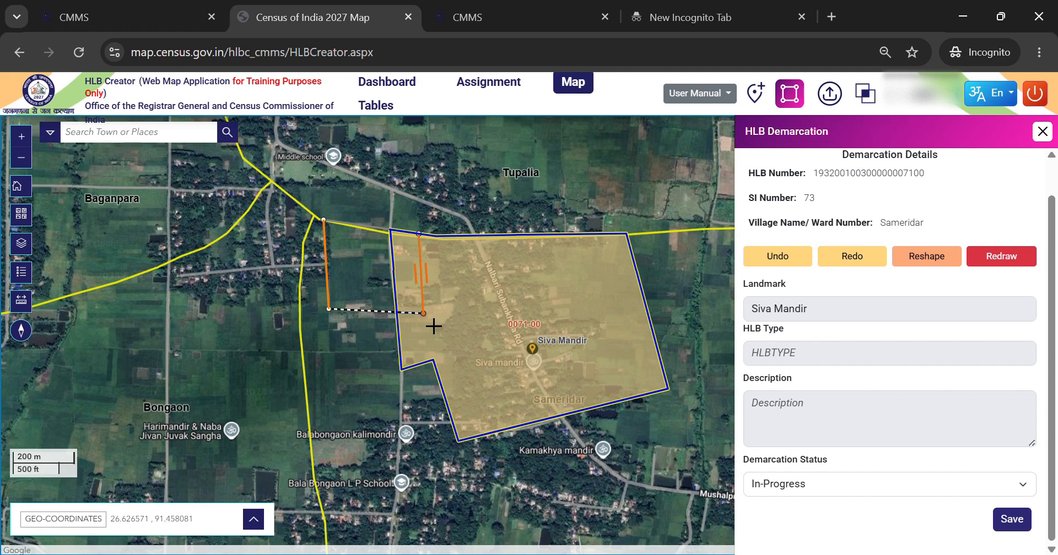
{"action": "double_click", "coordinate": [422, 313]}
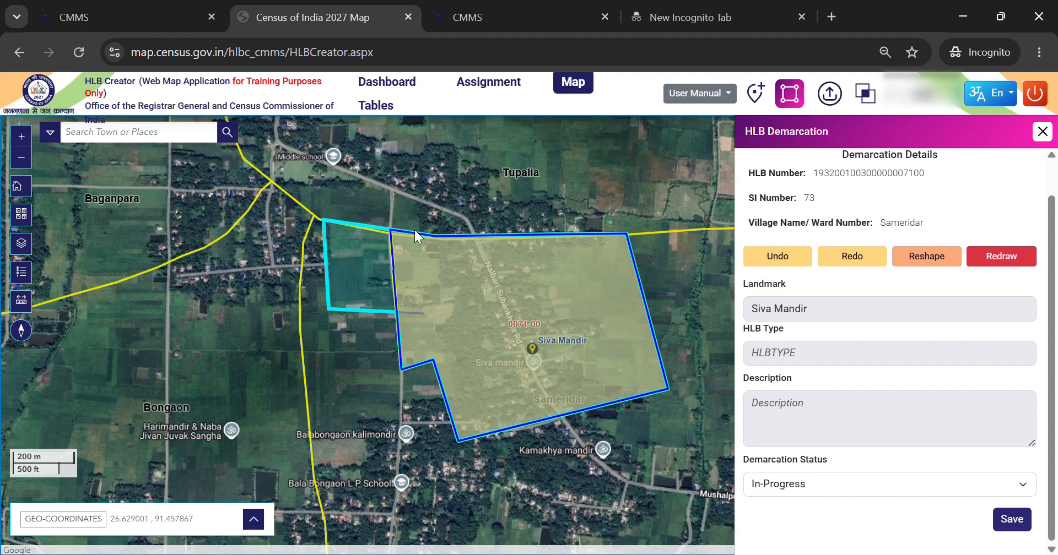
- Save the enlarged HLB 0071 demarcation and dismiss the confirmation
{"action": "left_click", "coordinate": [1012, 519]}
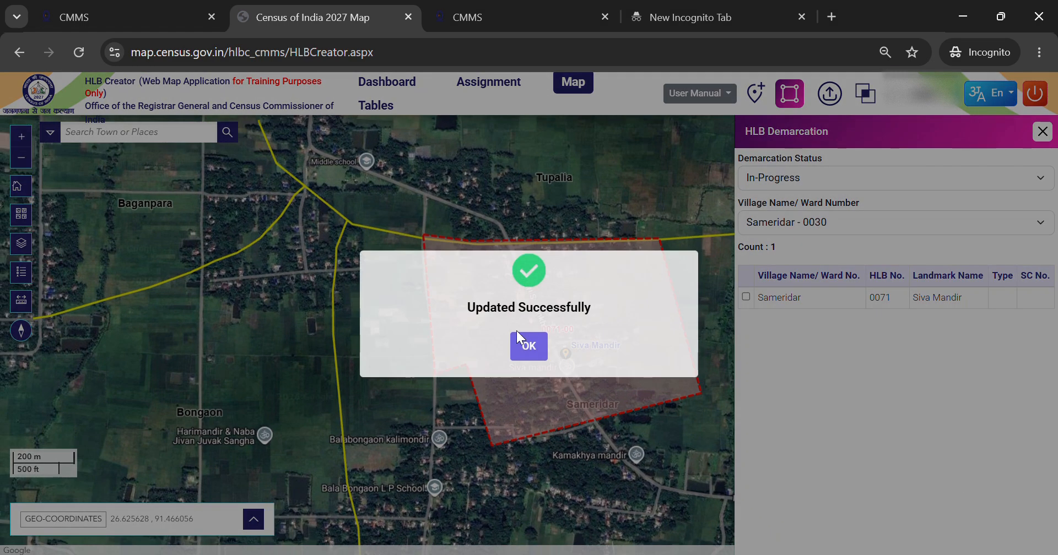
{"action": "left_click", "coordinate": [534, 350]}
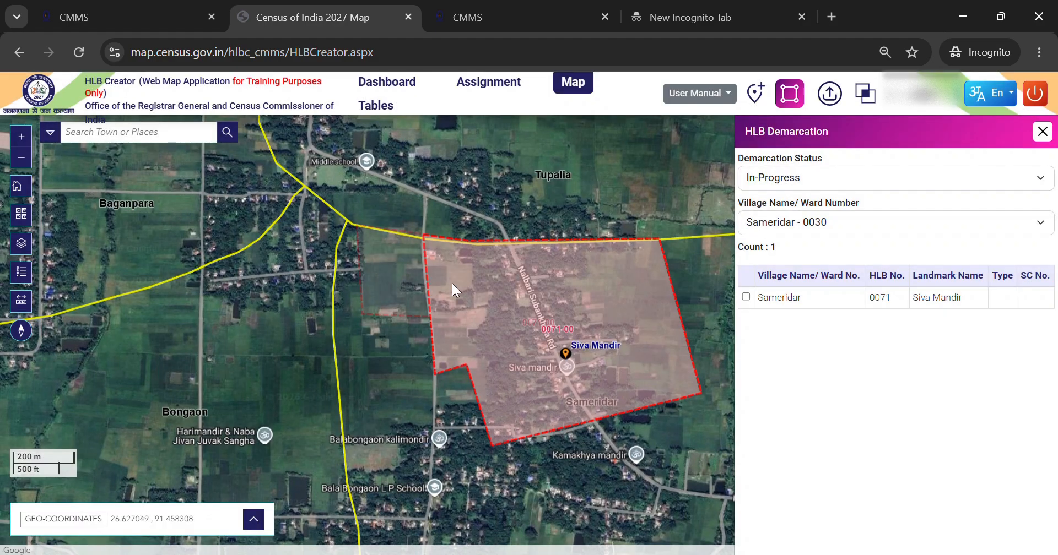
- Reshape HLB 0071 once more to remove the western rectangular area along the road
{"action": "left_click", "coordinate": [746, 297]}
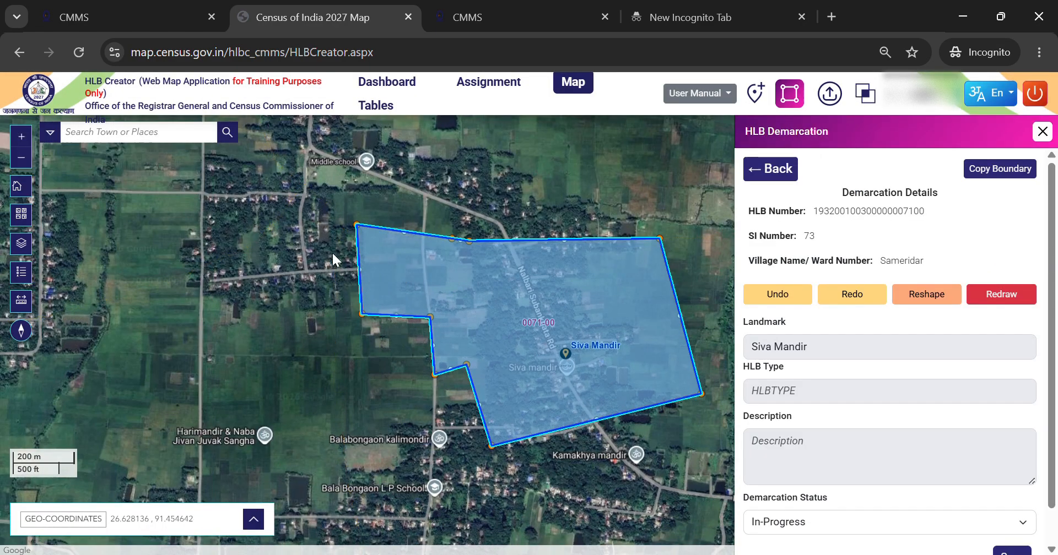
{"action": "left_click", "coordinate": [936, 301]}
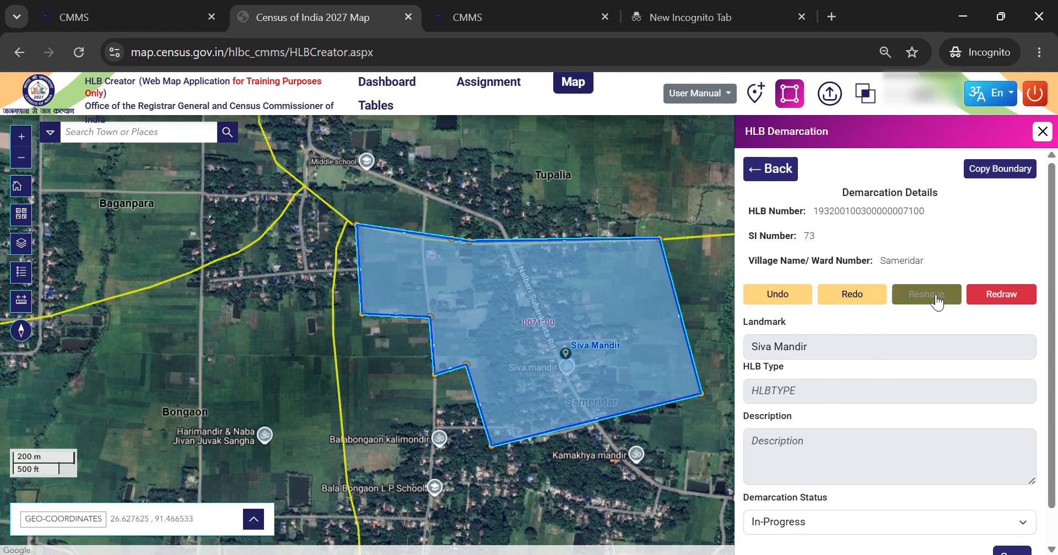
{"action": "left_click", "coordinate": [360, 237]}
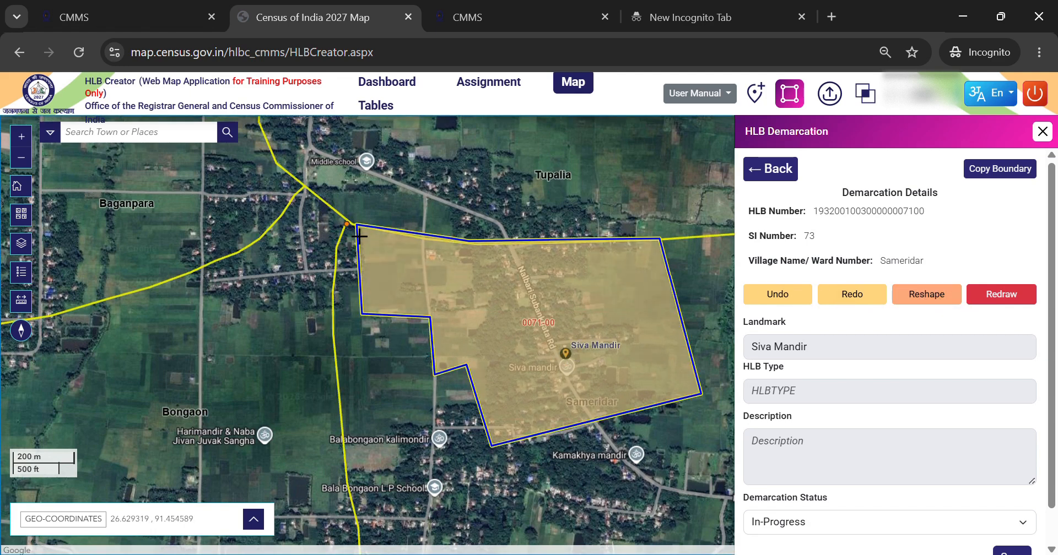
{"action": "left_click", "coordinate": [449, 250]}
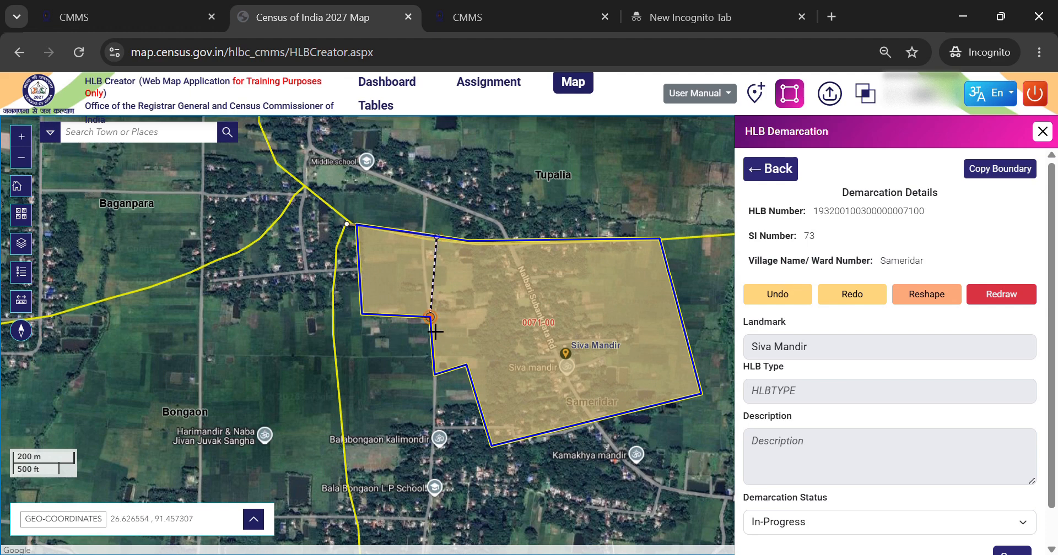
{"action": "left_click", "coordinate": [446, 332]}
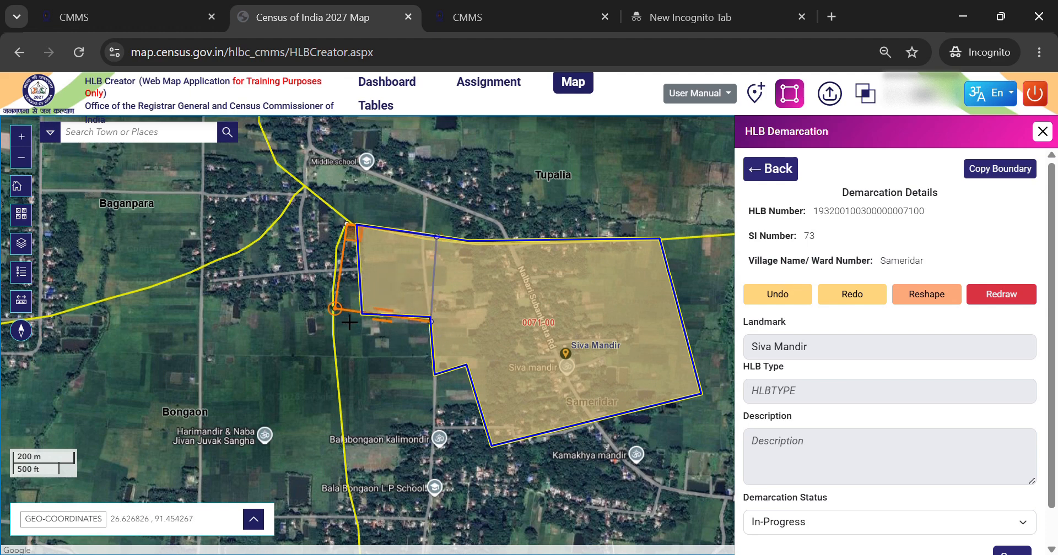
{"action": "double_click", "coordinate": [342, 315]}
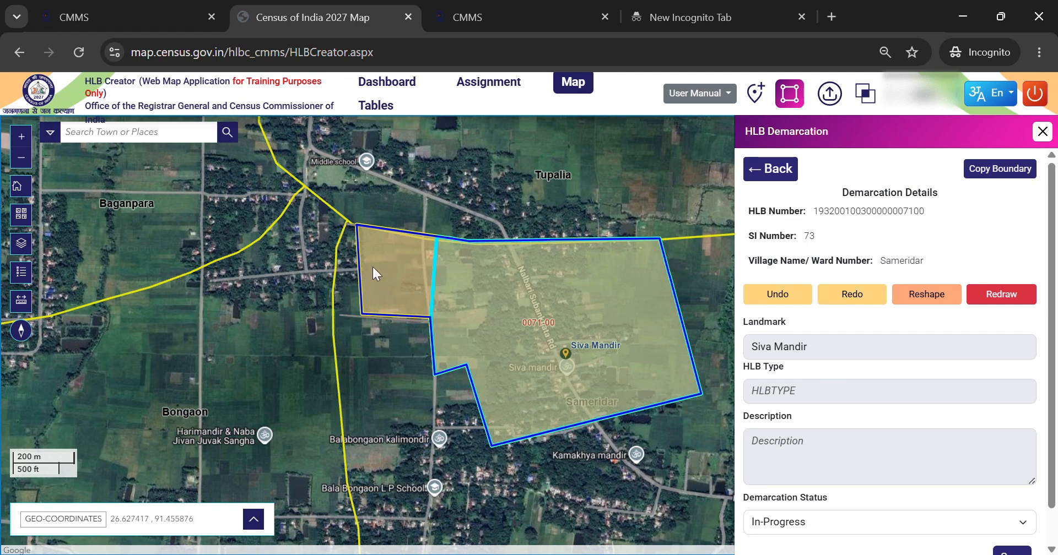
- Set HLB 0071's demarcation status to Completed, save it, and acknowledge the update
{"action": "scroll", "coordinate": [918, 411], "scroll_direction": "down", "scroll_amount": 1}
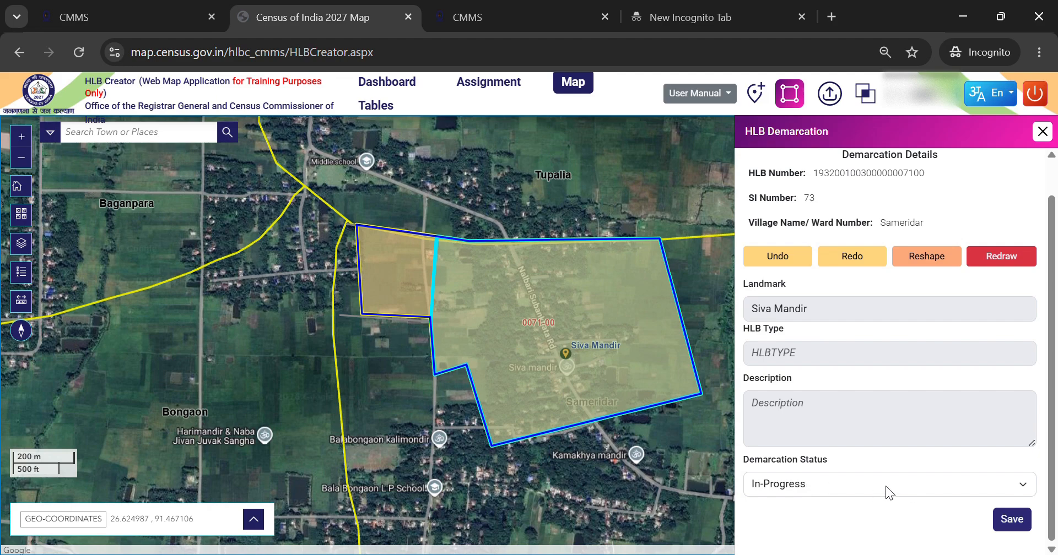
{"action": "left_click", "coordinate": [806, 469]}
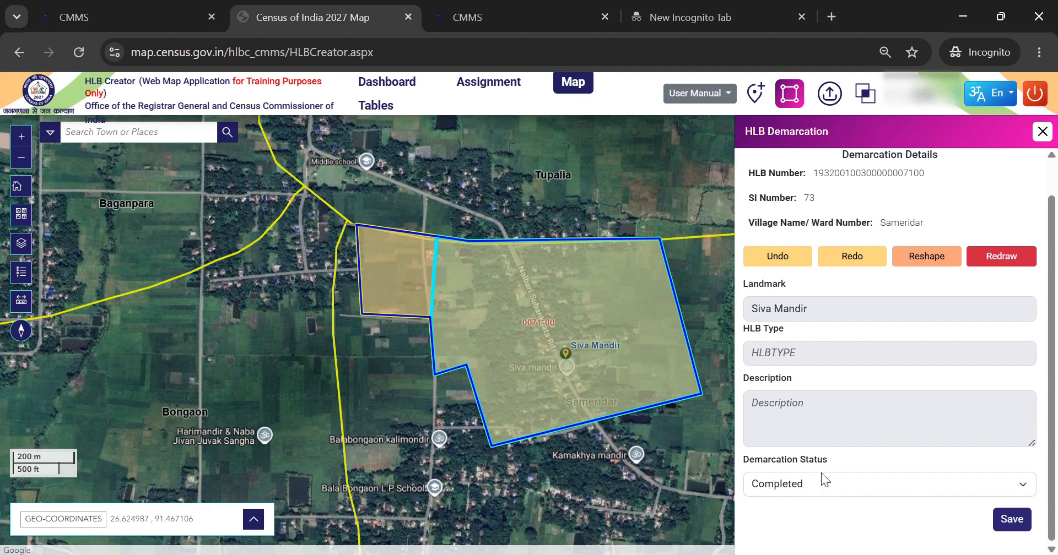
{"action": "left_click", "coordinate": [1020, 523]}
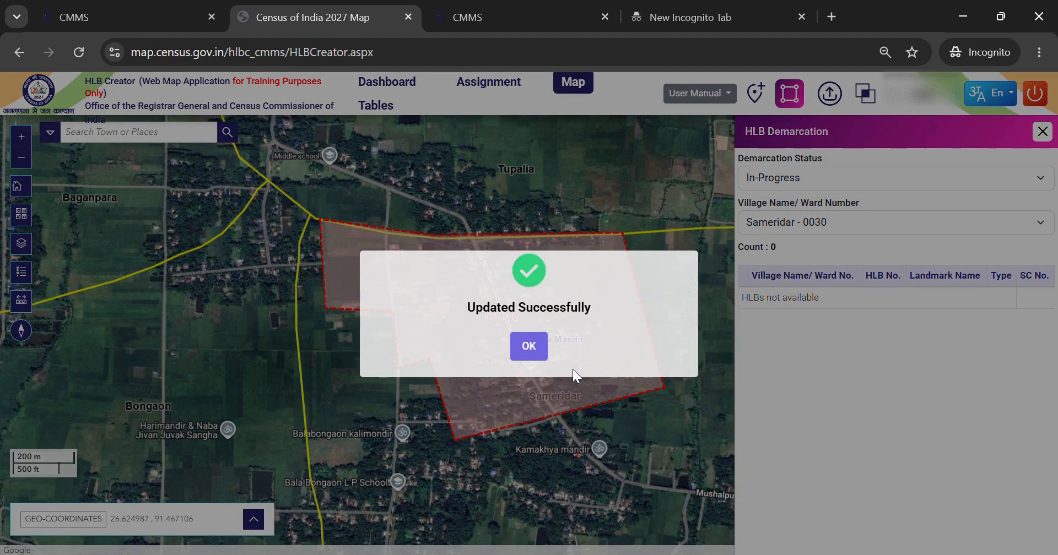
{"action": "left_click", "coordinate": [529, 412]}
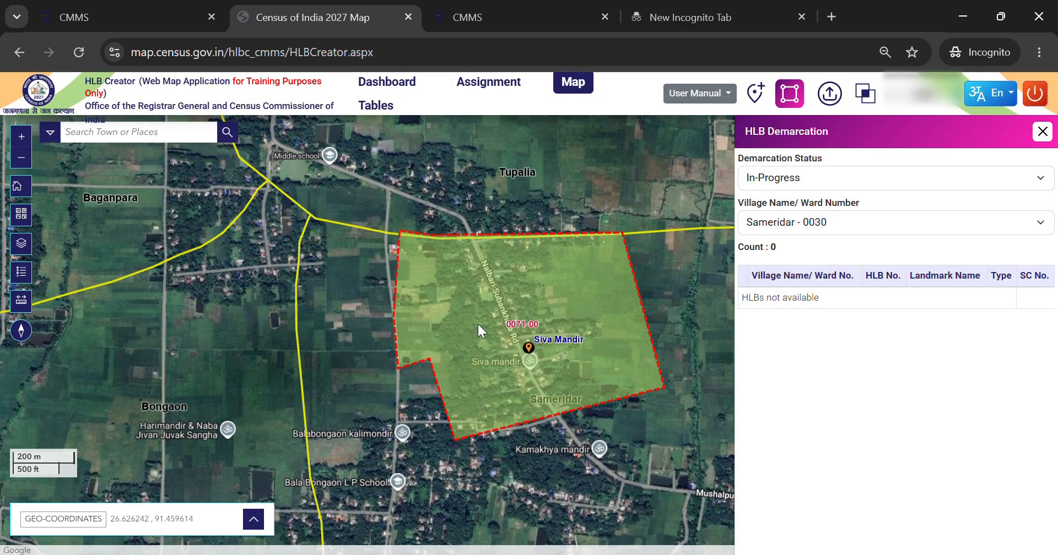